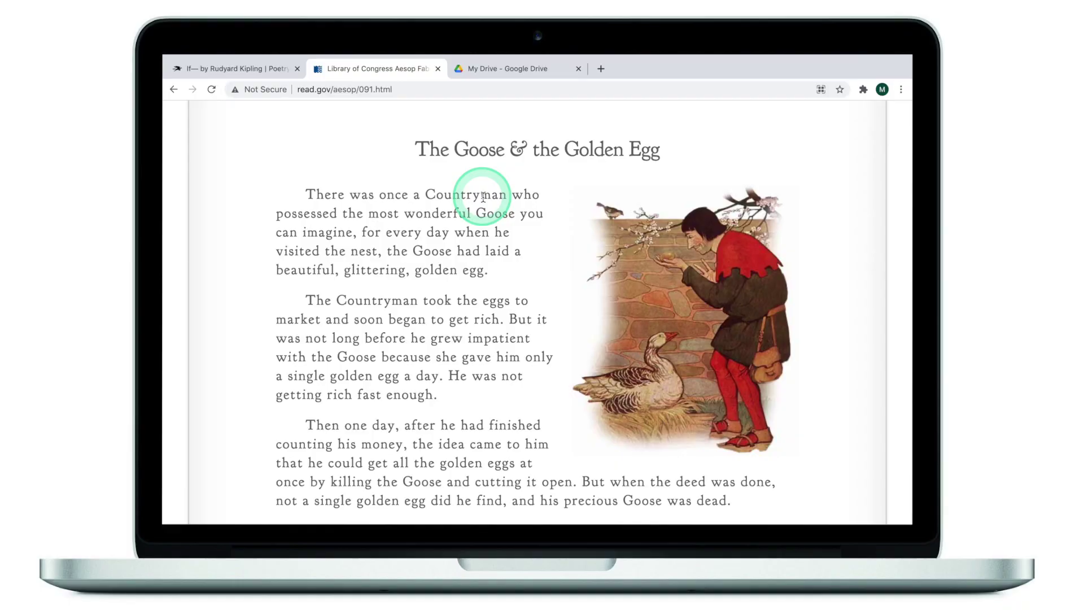
Select the whole Goose and the Golden Egg fable and open it with Help me read this
{"action": "scroll", "coordinate": [484, 192], "scroll_direction": "down", "scroll_amount": 1}
{"action": "scroll", "coordinate": [480, 209], "scroll_direction": "down", "scroll_amount": 2}
{"action": "scroll", "coordinate": [474, 203], "scroll_direction": "up", "scroll_amount": 5}
{"action": "scroll", "coordinate": [477, 192], "scroll_direction": "down", "scroll_amount": 2}
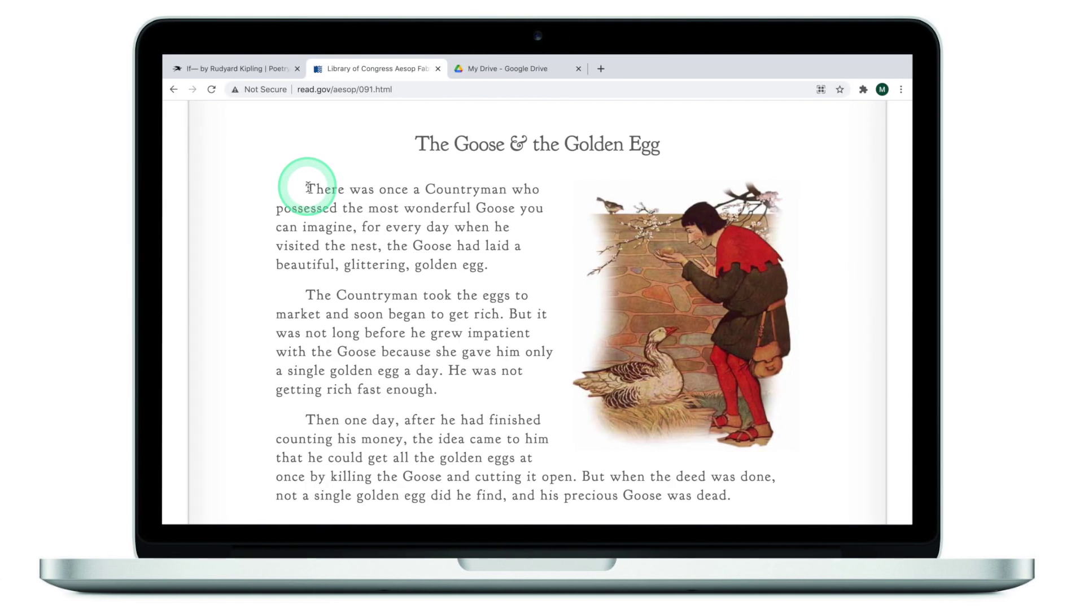
{"action": "left_click_drag", "start_coordinate": [338, 192], "coordinate": [732, 495]}
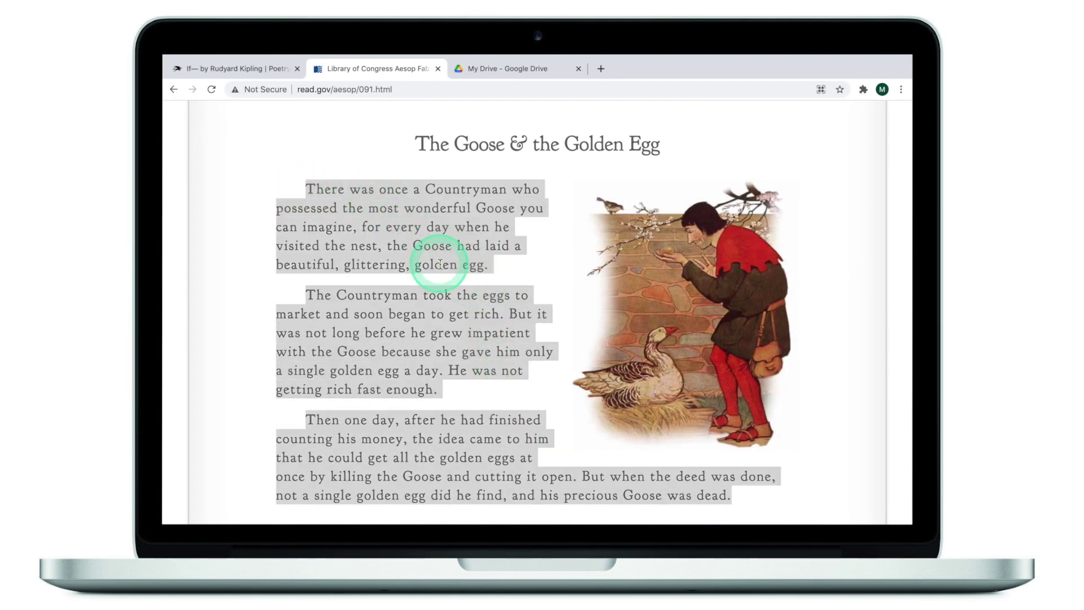
{"action": "right_click", "coordinate": [440, 263]}
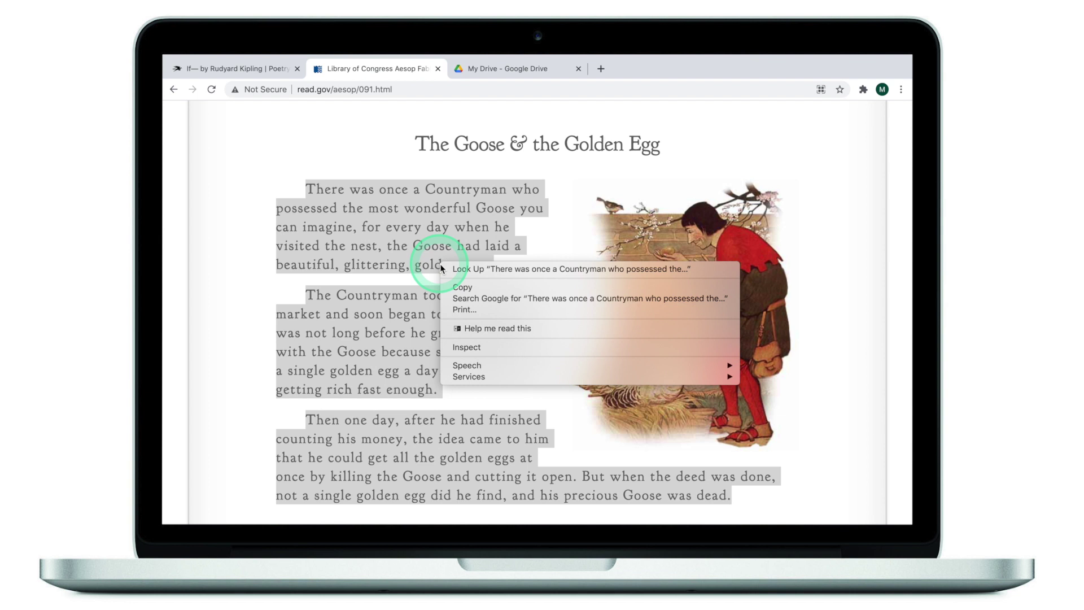
{"action": "left_click", "coordinate": [478, 329]}
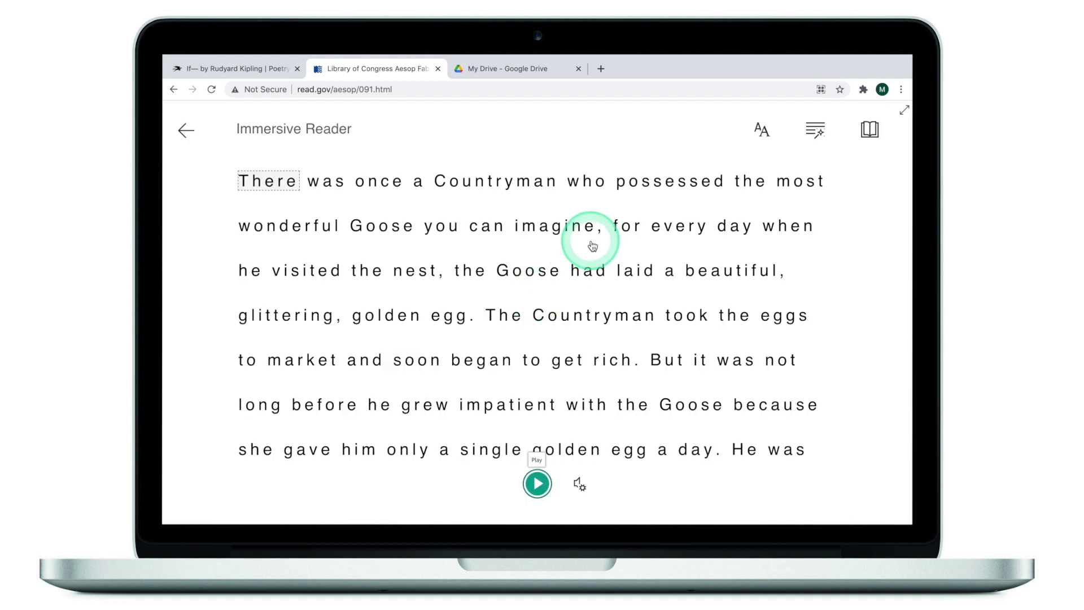
Turn on three-line Line Focus and enlarge the reading text to size 36
{"action": "left_click", "coordinate": [873, 137]}
{"action": "left_click", "coordinate": [818, 203]}
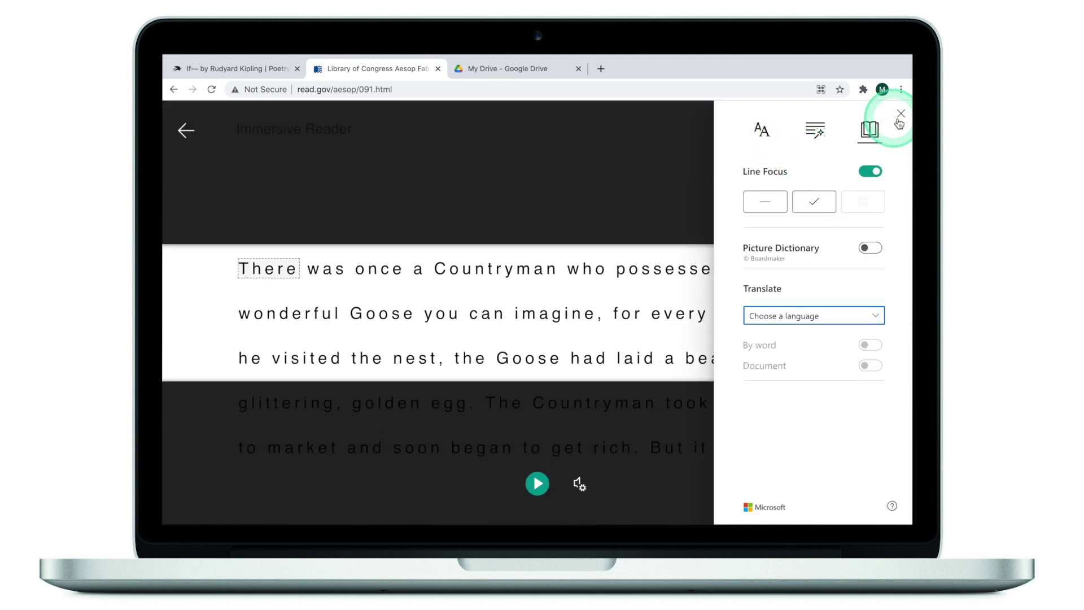
{"action": "left_click", "coordinate": [761, 131]}
{"action": "left_click", "coordinate": [784, 196]}
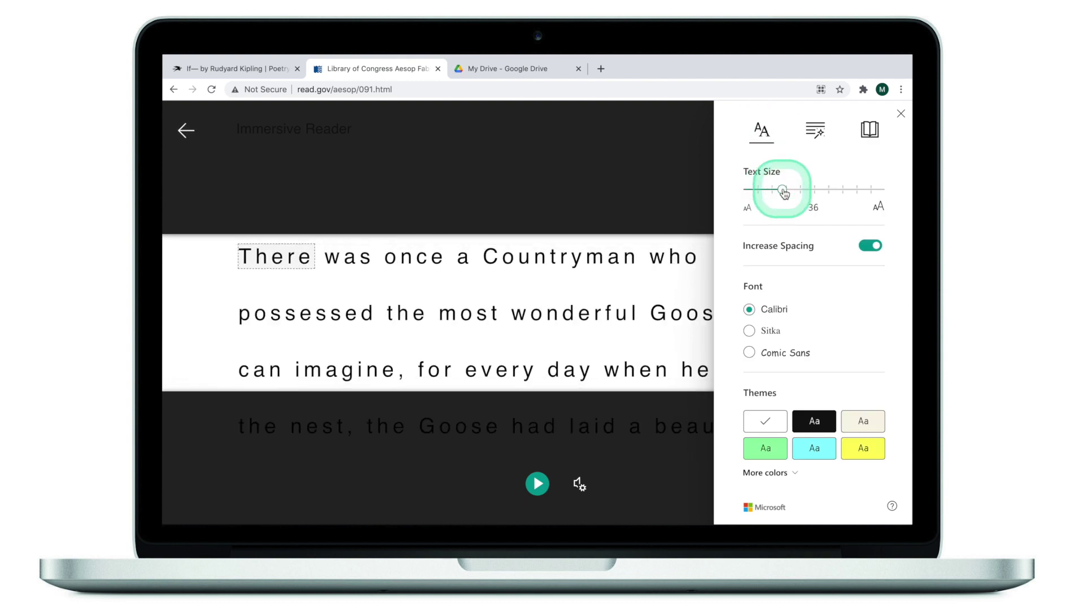
{"action": "left_click", "coordinate": [902, 113]}
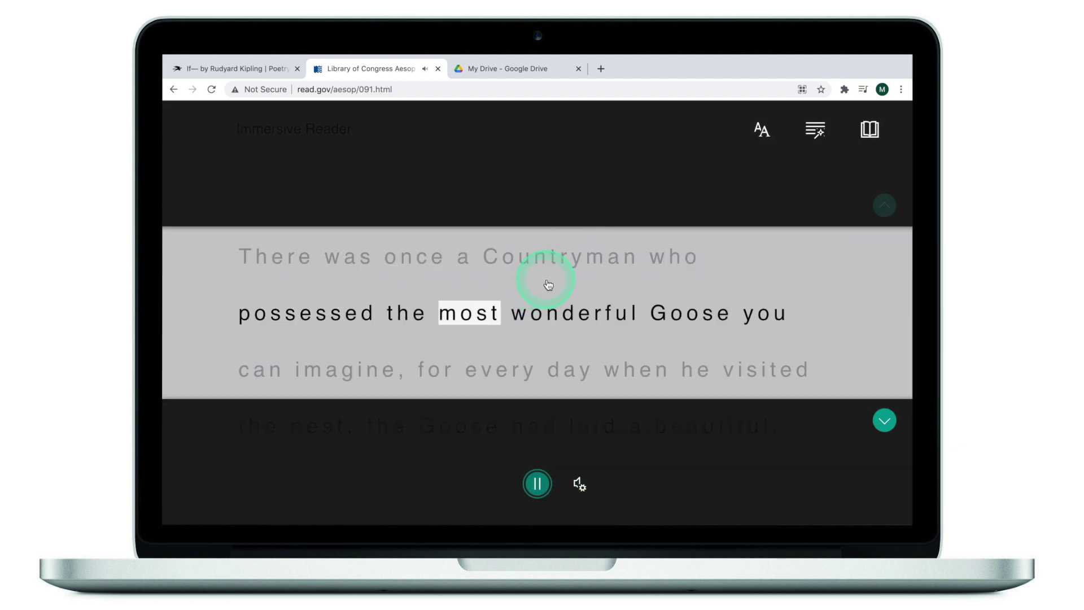
Pause the read-aloud and narrow Line Focus to a single line
{"action": "left_click", "coordinate": [536, 487]}
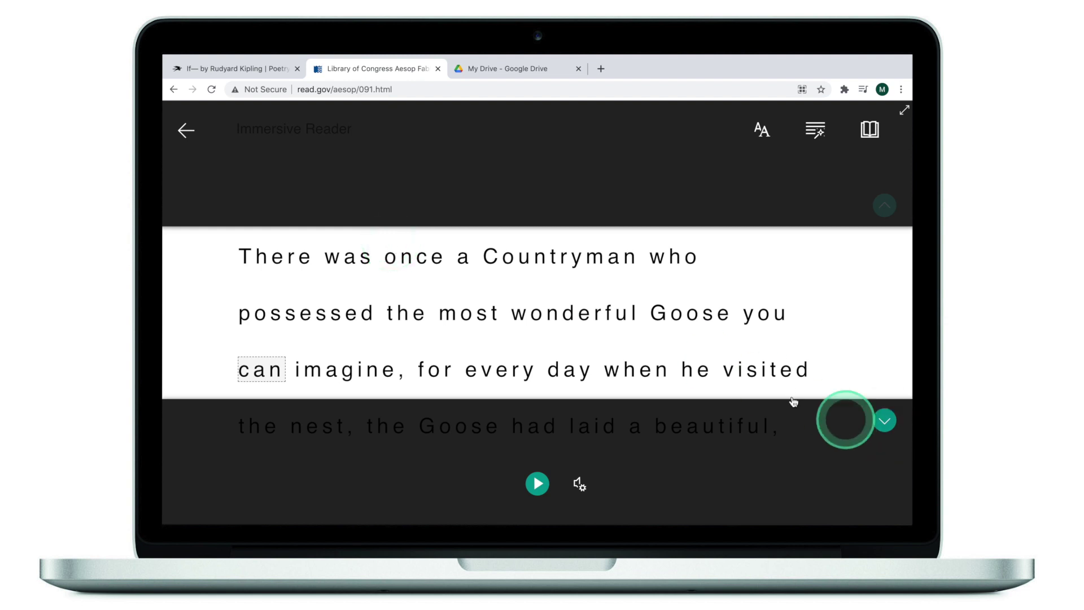
{"action": "left_click", "coordinate": [870, 130]}
{"action": "left_click", "coordinate": [765, 201]}
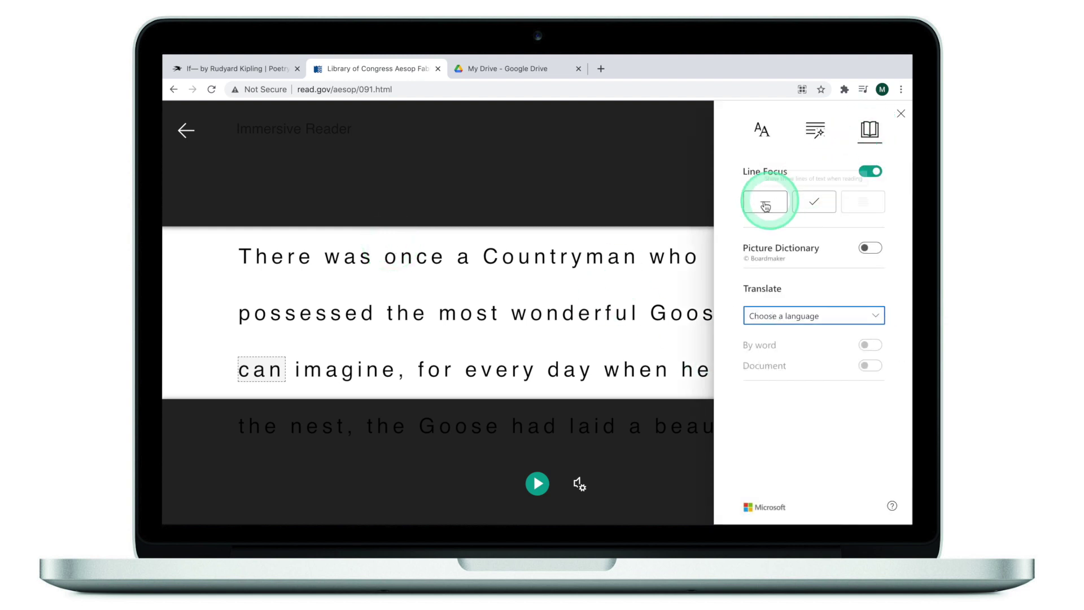
{"action": "left_click", "coordinate": [901, 113]}
{"action": "left_click", "coordinate": [376, 300]}
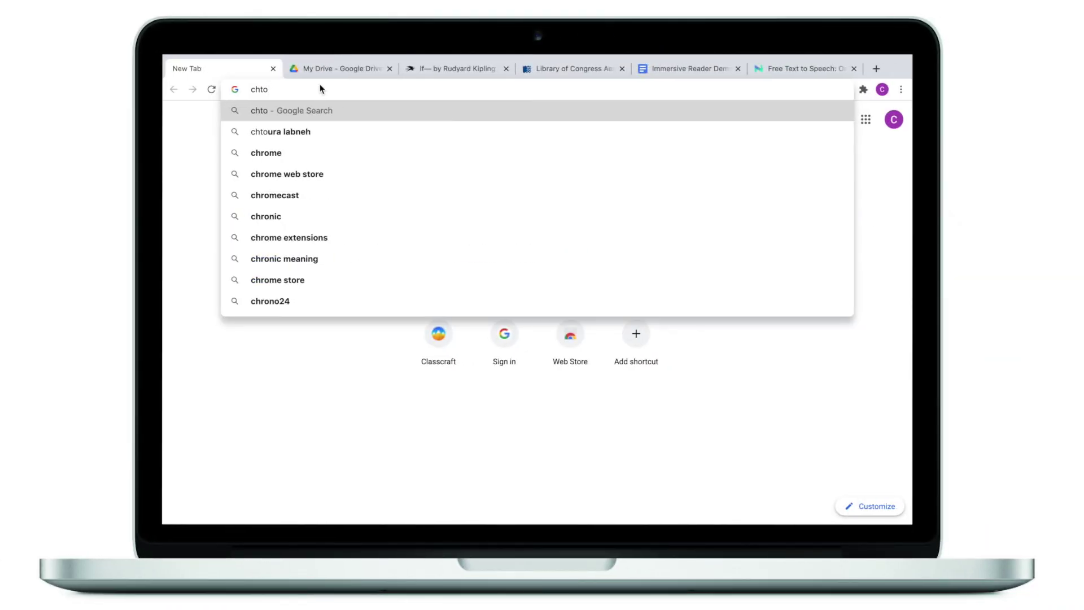
Search the Chrome Web Store for 'immersive reader' and open Use Immersive Reader on Websites [unofficial]
{"action": "left_click", "coordinate": [295, 174]}
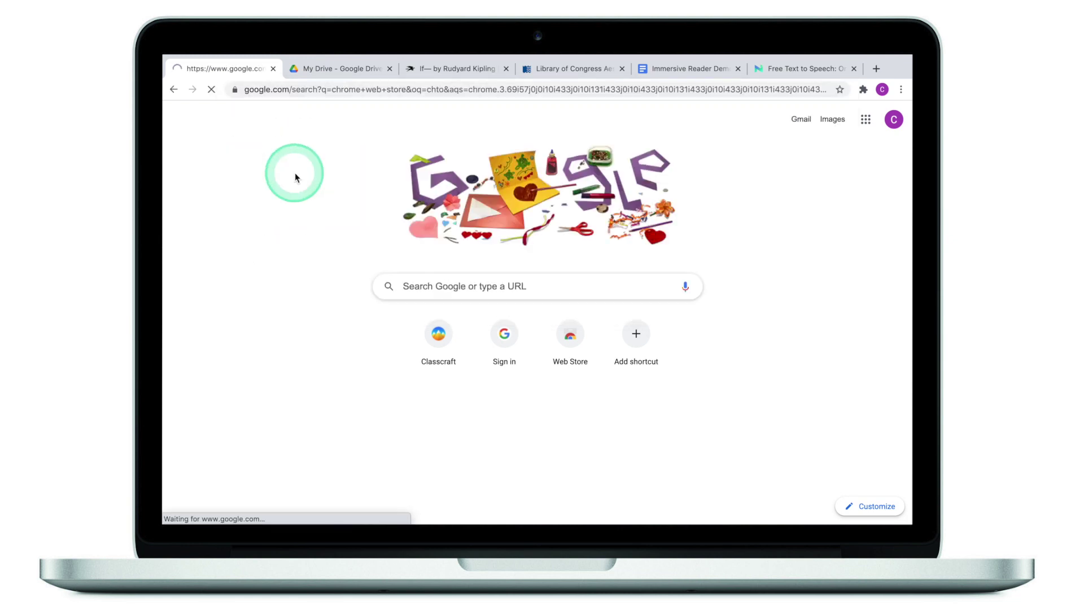
{"action": "left_click", "coordinate": [318, 224]}
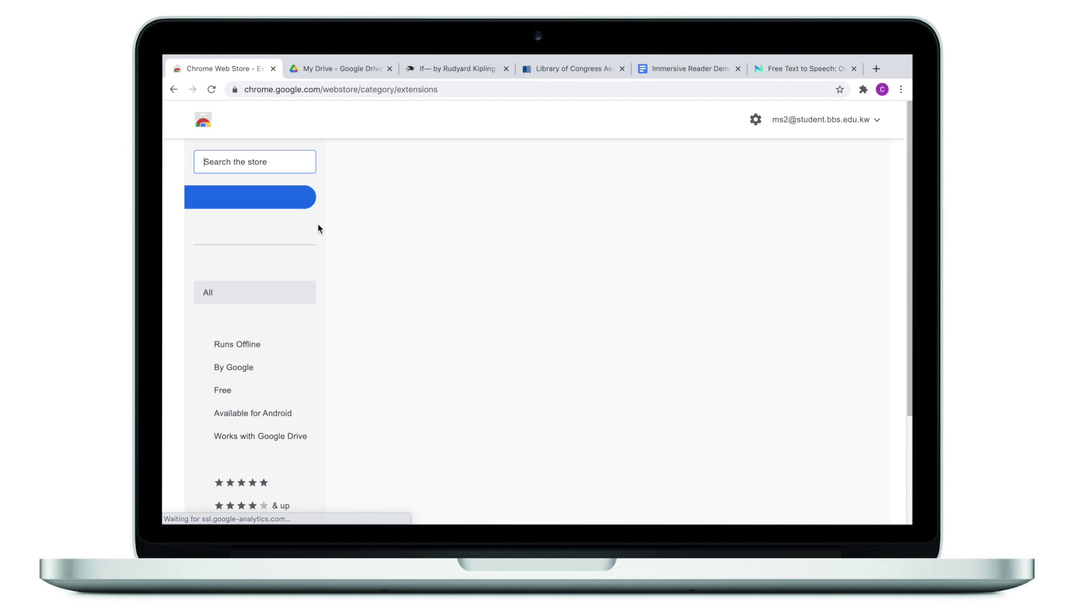
{"action": "left_click", "coordinate": [256, 164]}
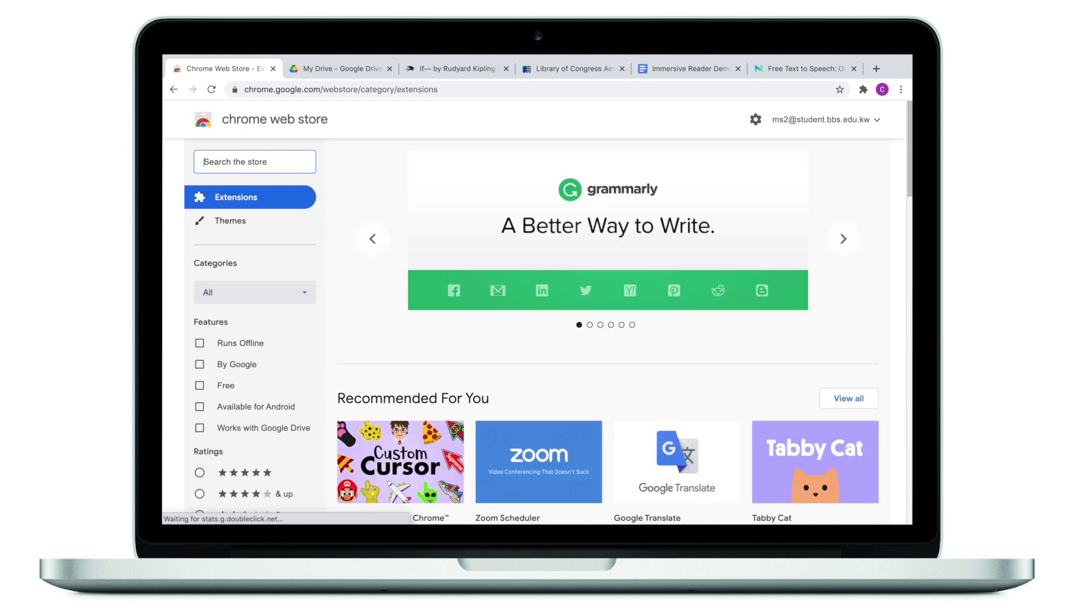
{"action": "type", "text": "immer"}
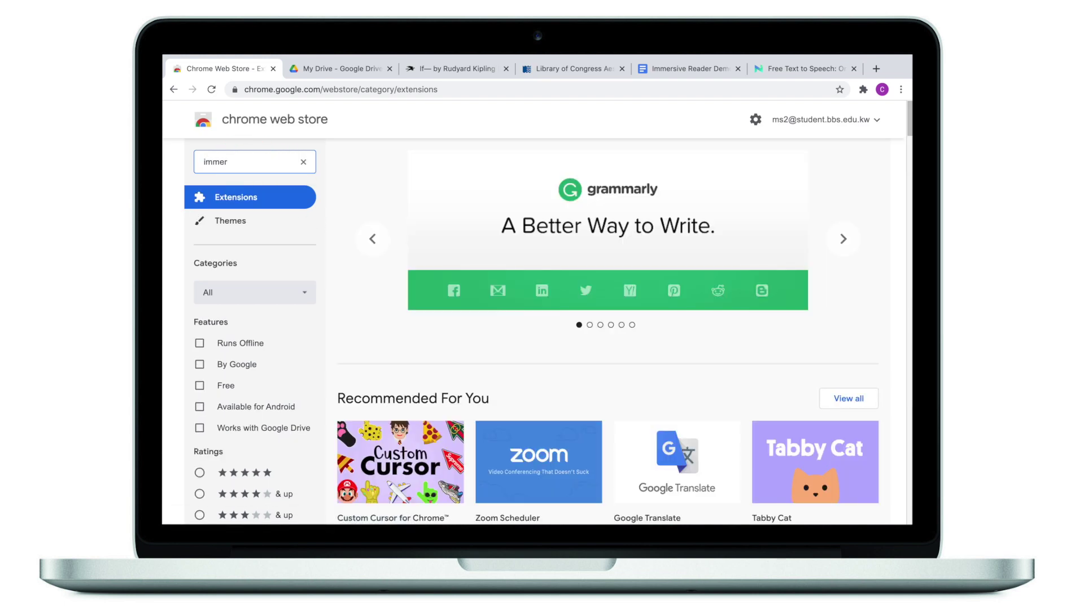
{"action": "type", "text": "sive reader"}
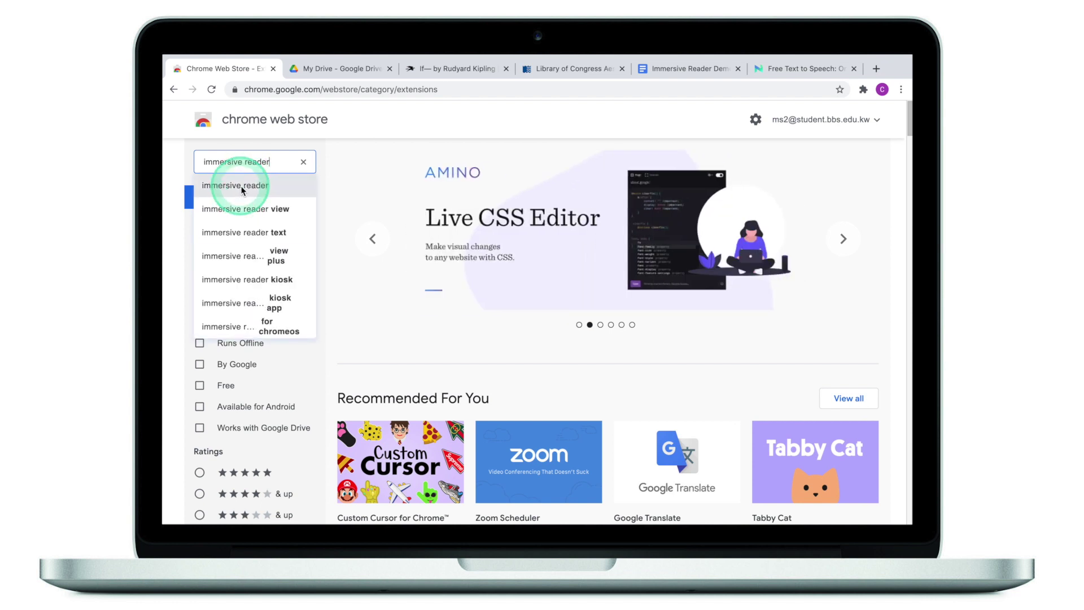
{"action": "left_click", "coordinate": [242, 190]}
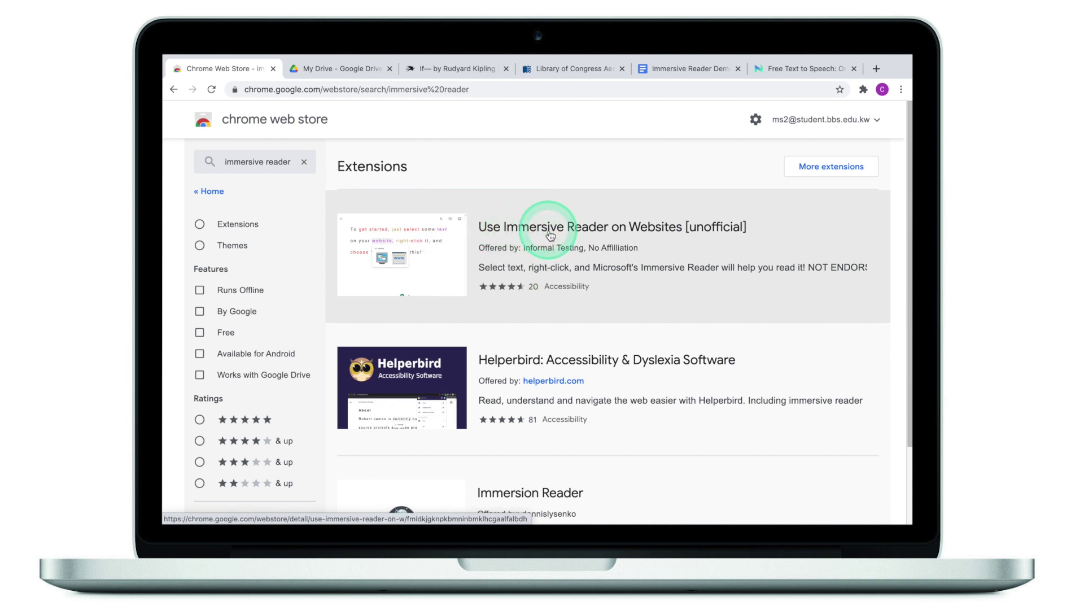
{"action": "left_click", "coordinate": [689, 233]}
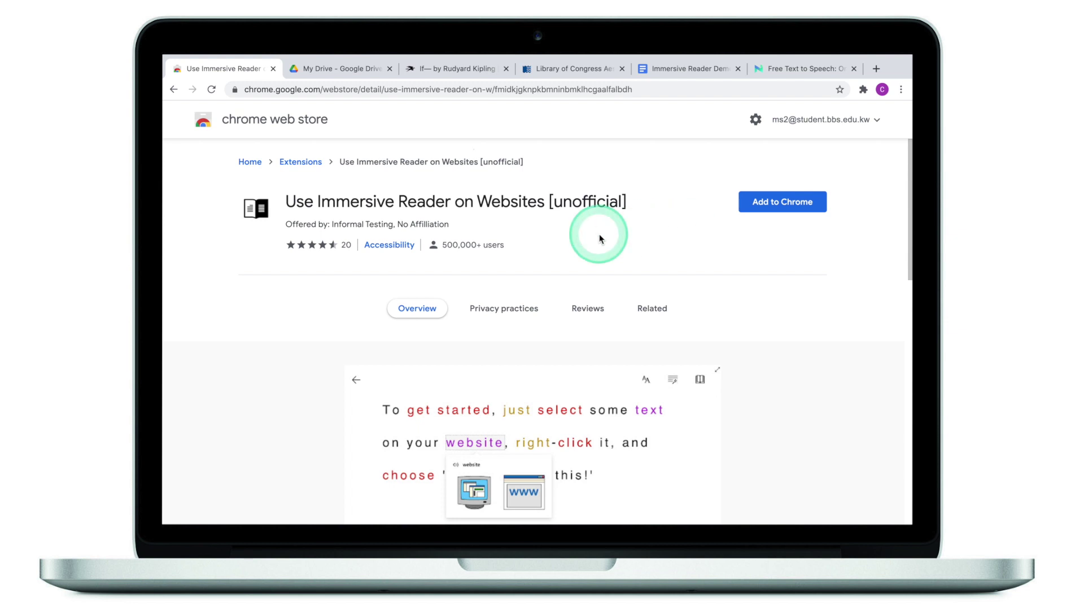
Add the Use Immersive Reader on Websites [unofficial] extension to Chrome and check the extensions list
{"action": "left_click", "coordinate": [783, 208]}
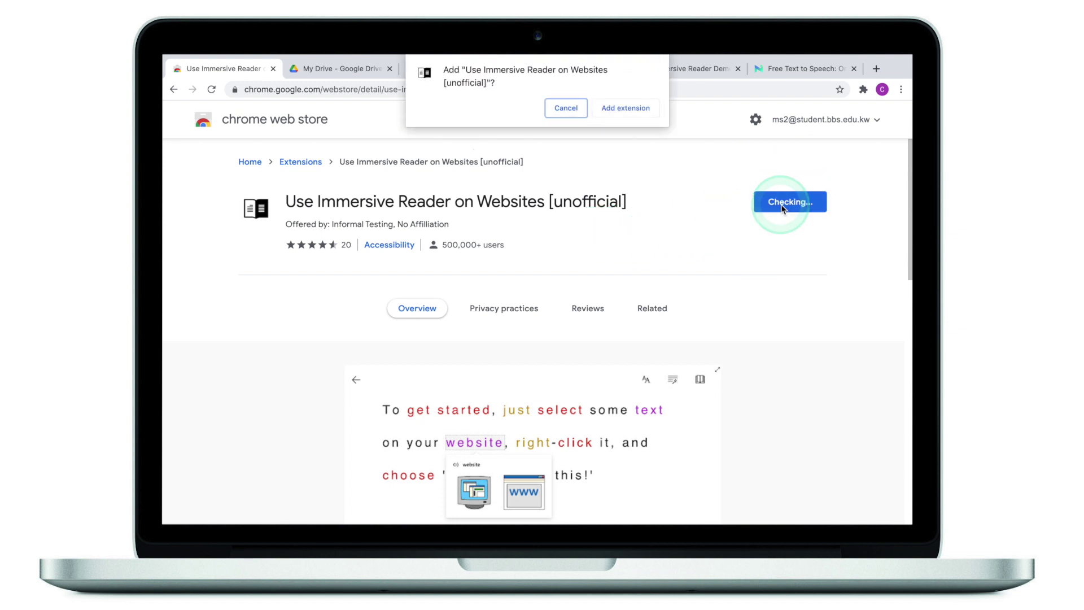
{"action": "left_click", "coordinate": [620, 109]}
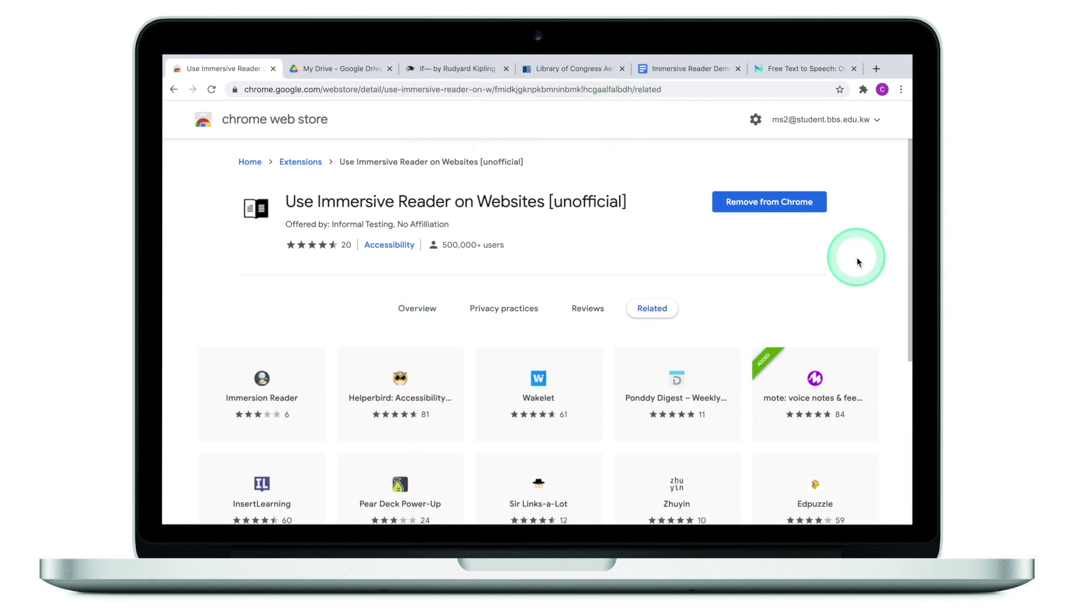
{"action": "left_click", "coordinate": [863, 89]}
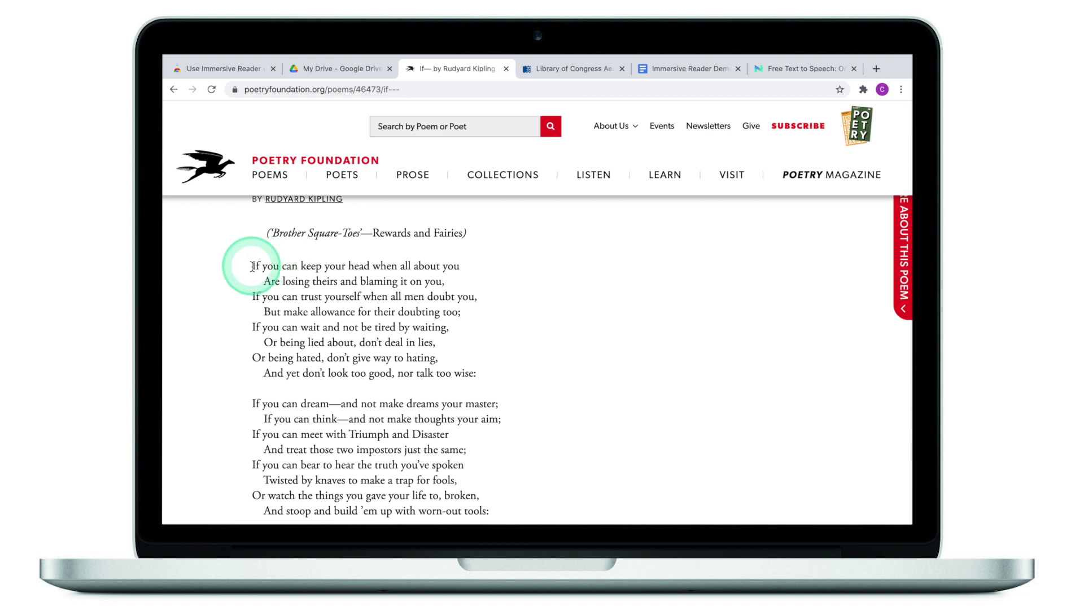
Select the first stanza of If— and open it with Help me read this
{"action": "left_click_drag", "start_coordinate": [252, 266], "coordinate": [481, 379]}
{"action": "right_click", "coordinate": [387, 351]}
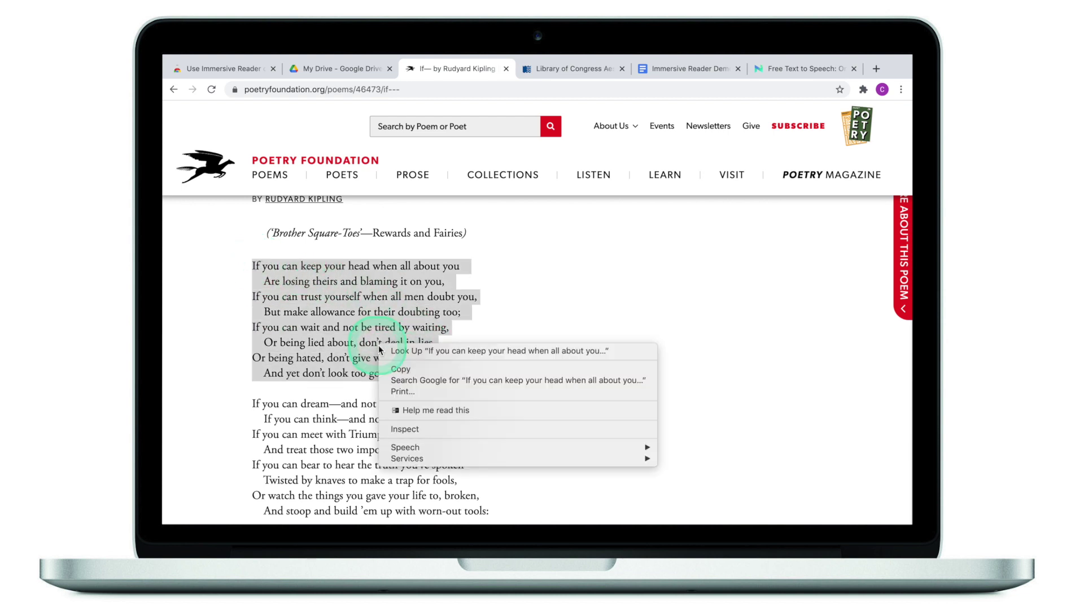
{"action": "left_click", "coordinate": [418, 407]}
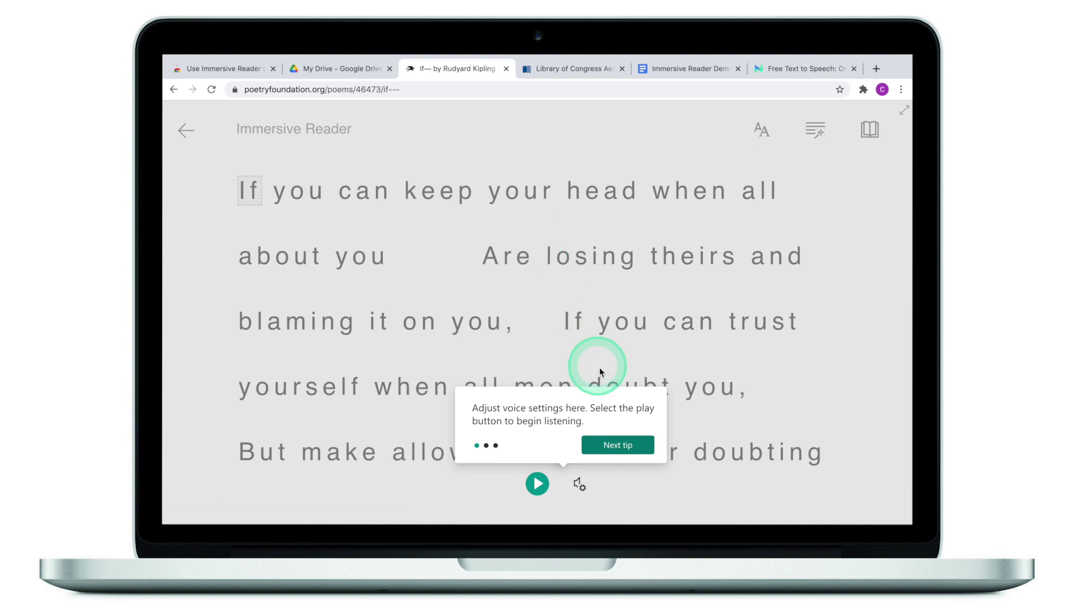
Dismiss the reader tips, slow the voice to 0.75 and shrink the text to size 28
{"action": "left_click", "coordinate": [617, 445]}
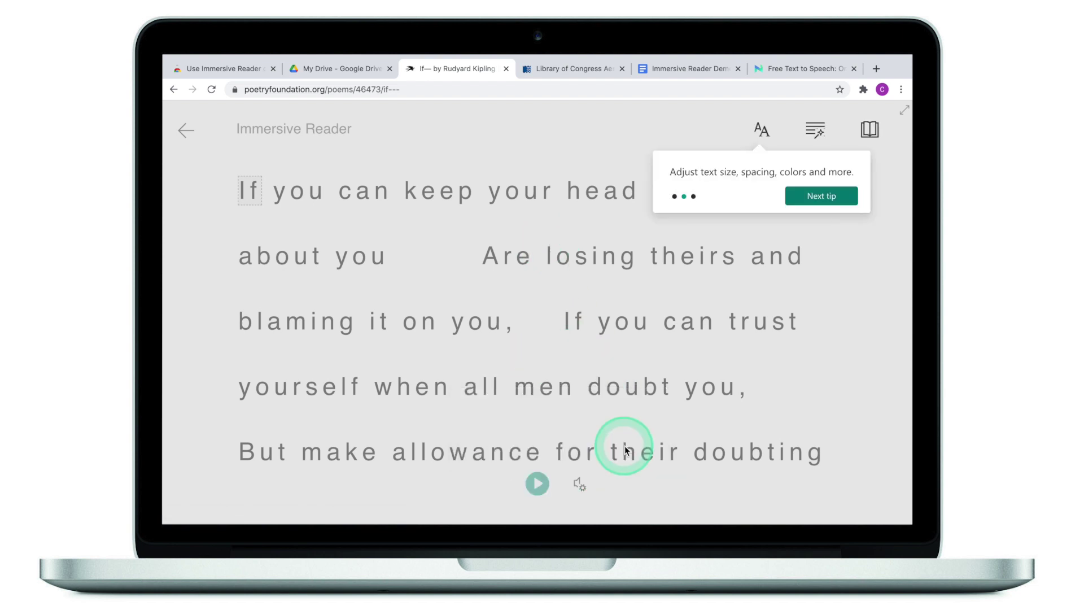
{"action": "left_click", "coordinate": [834, 200]}
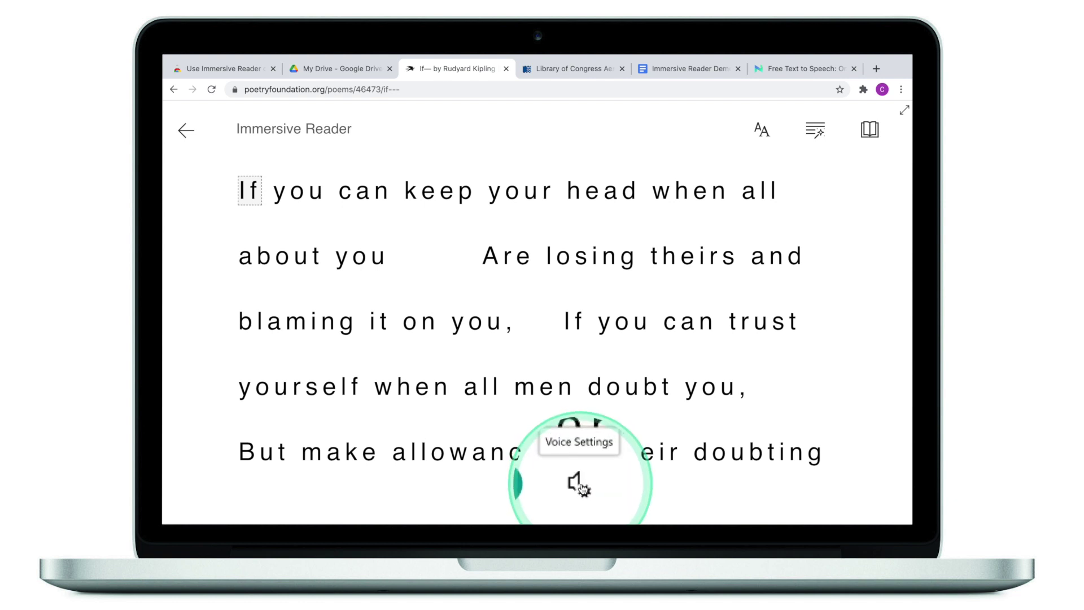
{"action": "left_click", "coordinate": [580, 485]}
{"action": "left_click_drag", "start_coordinate": [543, 348], "coordinate": [544, 349]}
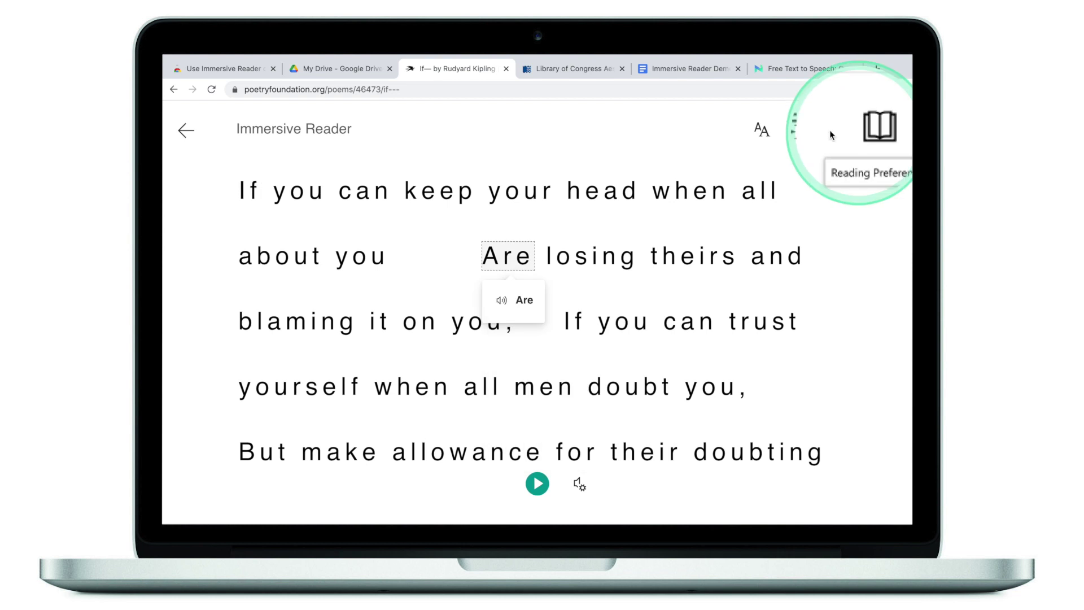
{"action": "left_click", "coordinate": [775, 132]}
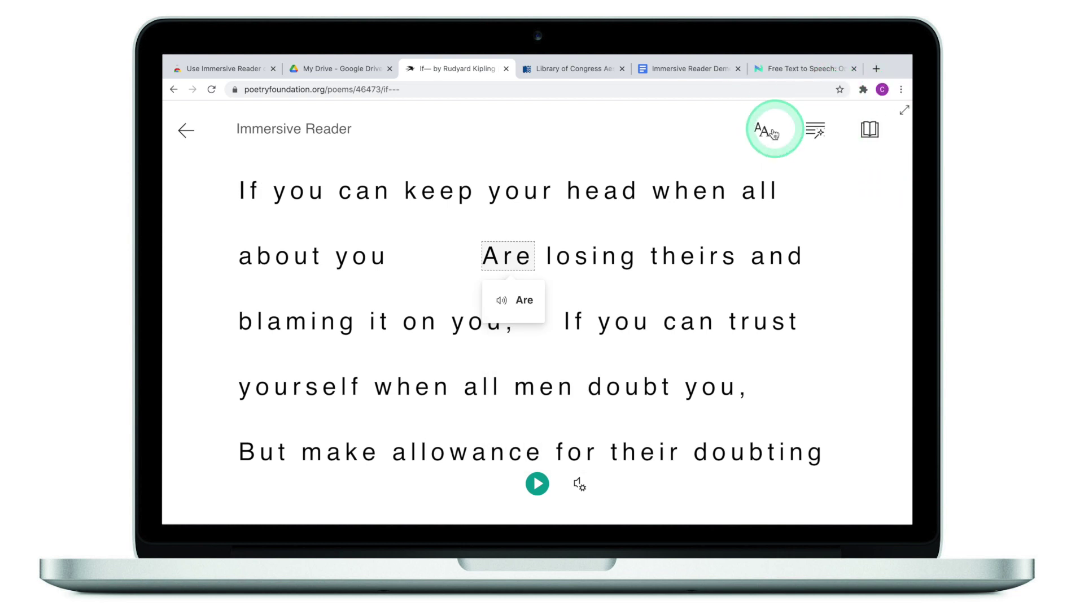
{"action": "left_click_drag", "start_coordinate": [798, 189], "coordinate": [777, 194]}
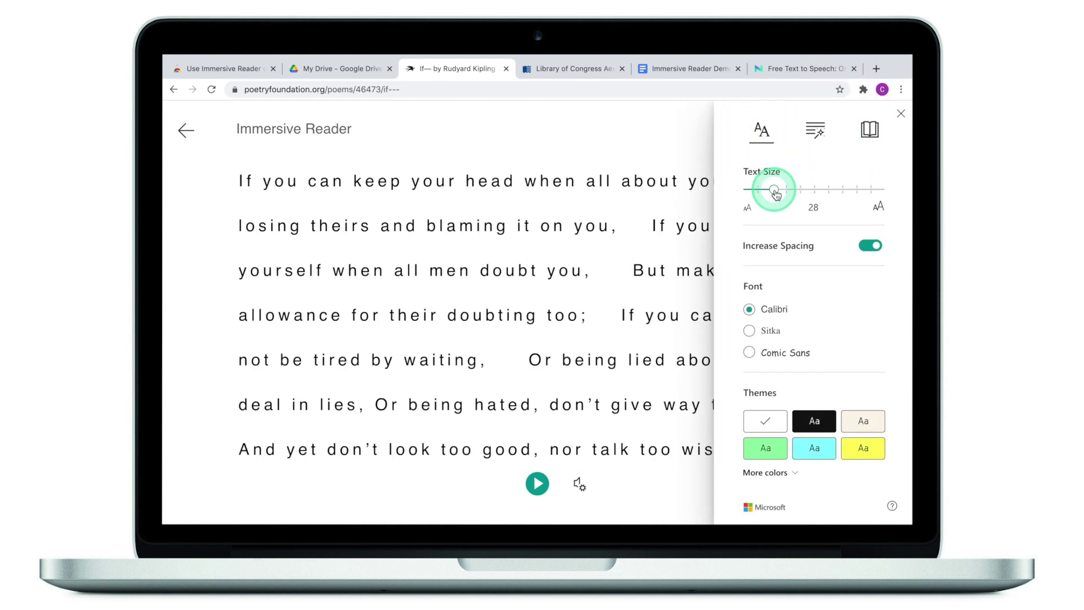
Apply the black theme and three-line Line Focus, then close settings for full-width text
{"action": "left_click", "coordinate": [821, 425]}
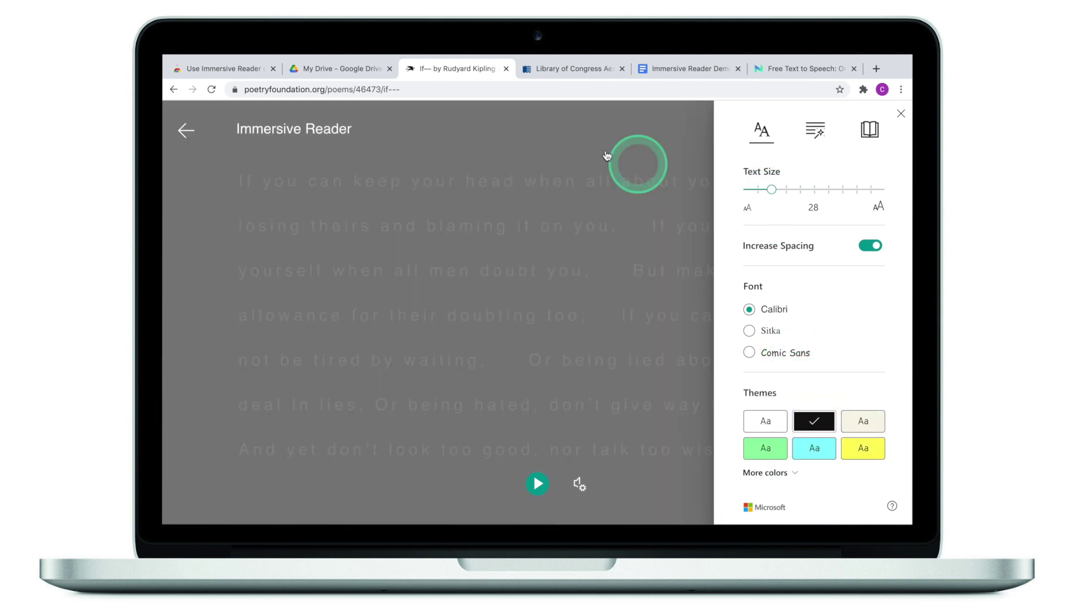
{"action": "left_click", "coordinate": [820, 134]}
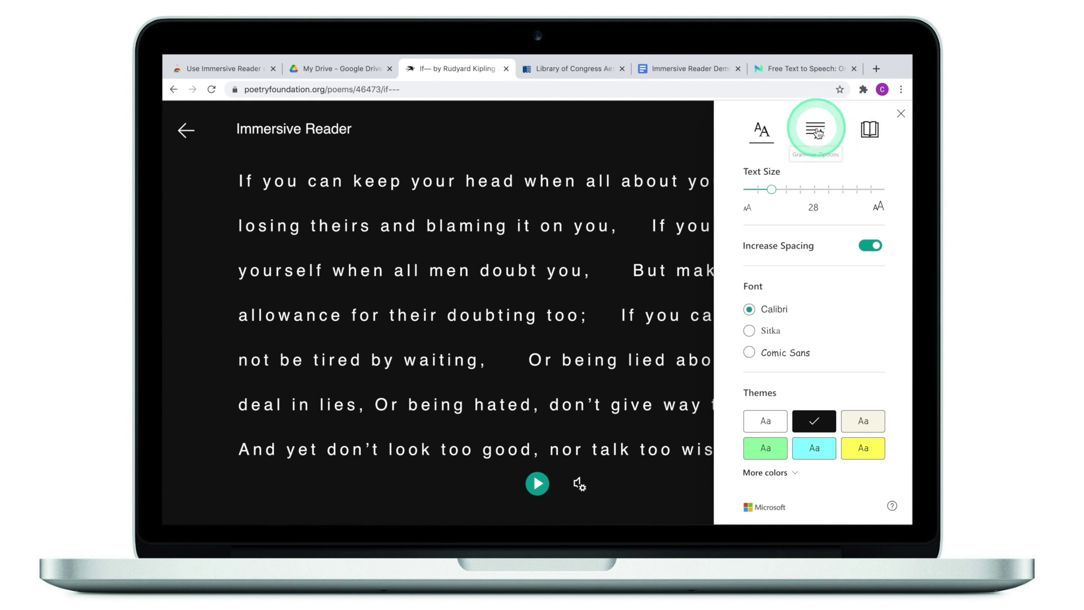
{"action": "left_click", "coordinate": [868, 136]}
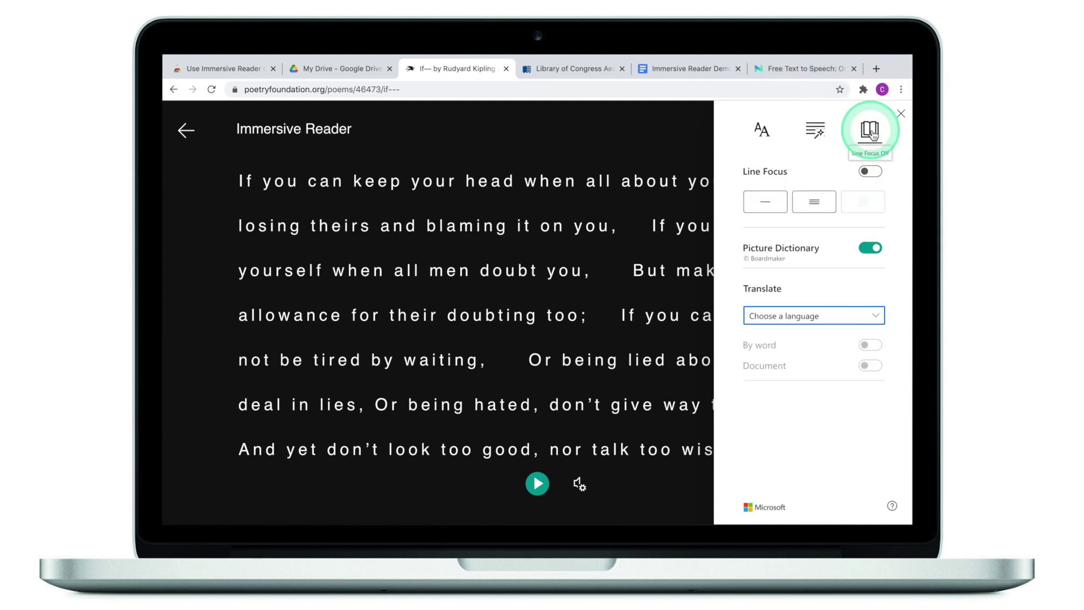
{"action": "left_click", "coordinate": [785, 180]}
{"action": "left_click", "coordinate": [766, 208]}
{"action": "left_click", "coordinate": [817, 207]}
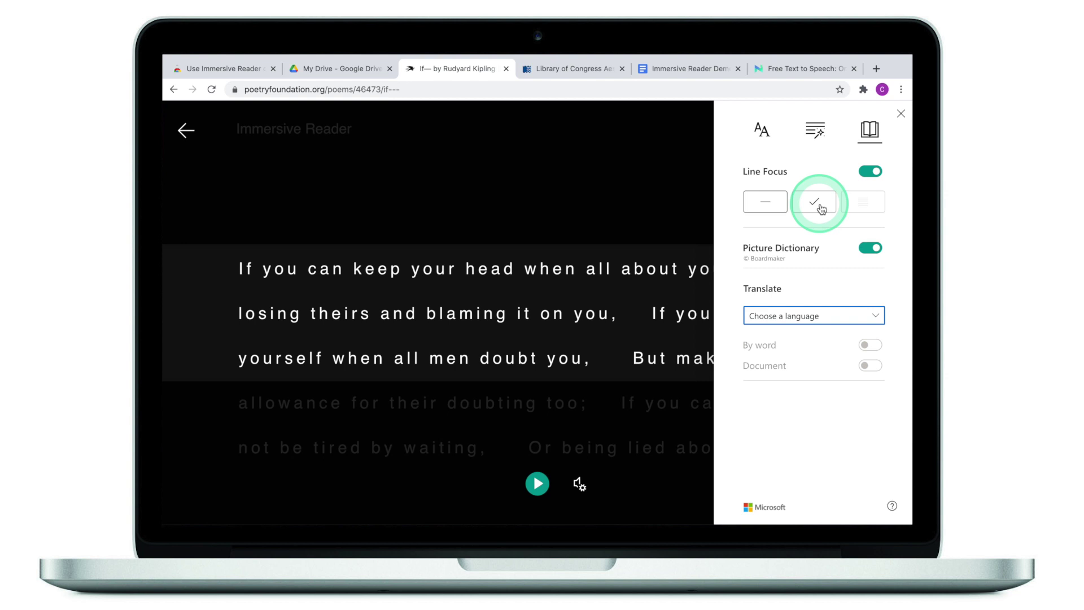
{"action": "left_click", "coordinate": [215, 248]}
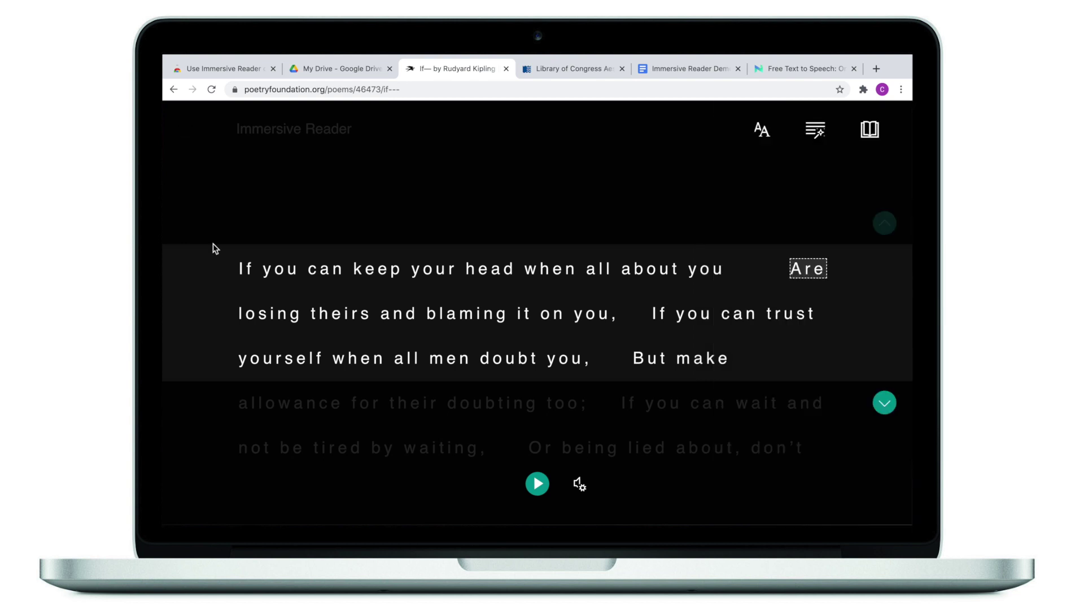
Play and pause the poem, then hear the word 'If' pronounced on its own
{"action": "left_click", "coordinate": [537, 484]}
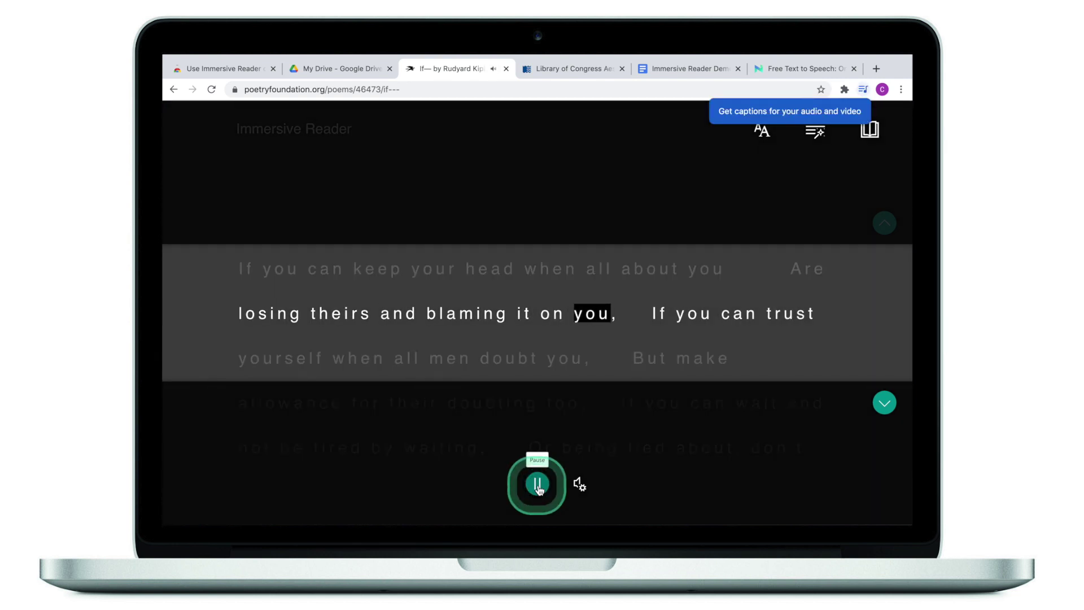
{"action": "left_click", "coordinate": [538, 487]}
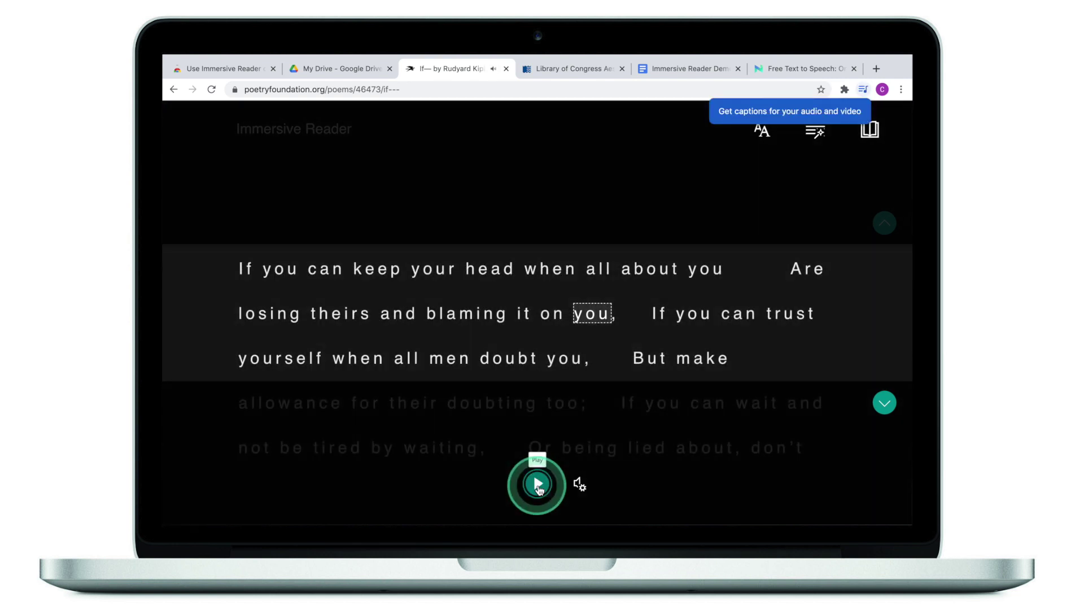
{"action": "left_click", "coordinate": [246, 270]}
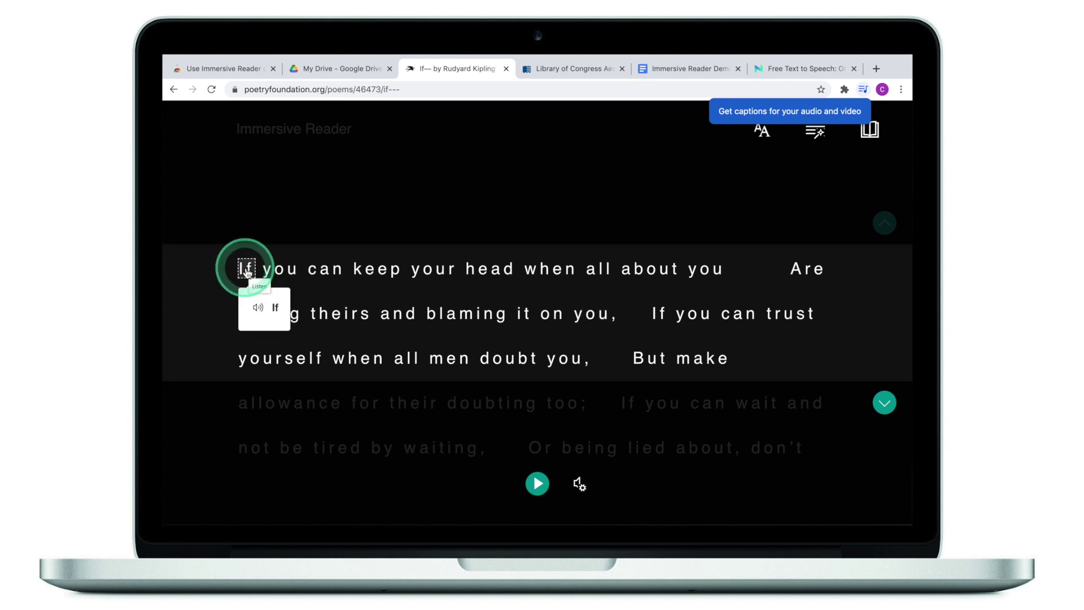
{"action": "left_click", "coordinate": [537, 486]}
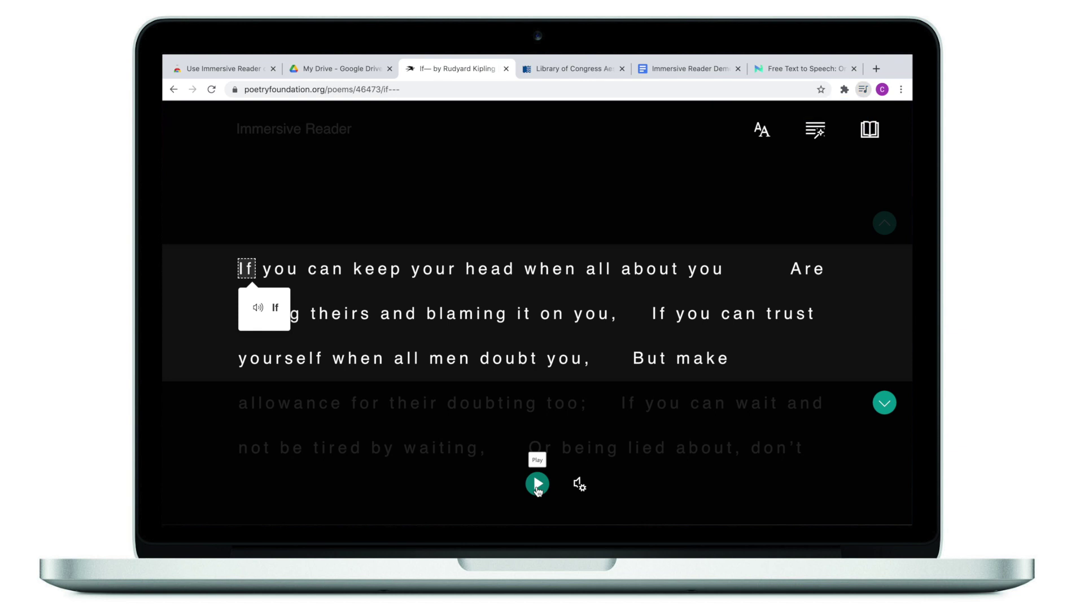
Resume and pause reading, hear 'trust' pronounced, then resume reading from it
{"action": "left_click", "coordinate": [537, 486]}
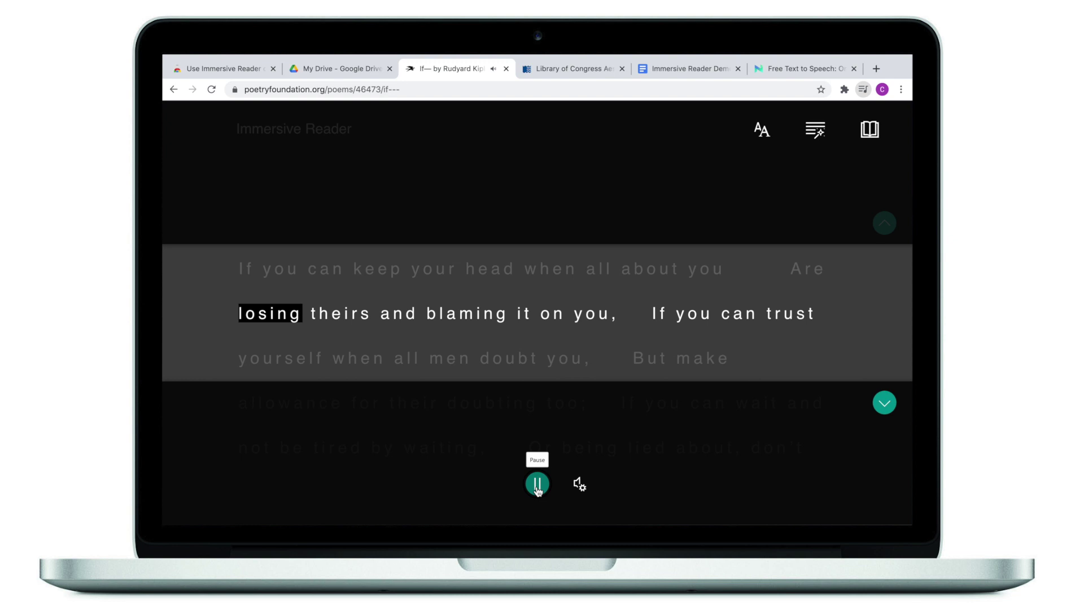
{"action": "left_click", "coordinate": [538, 486]}
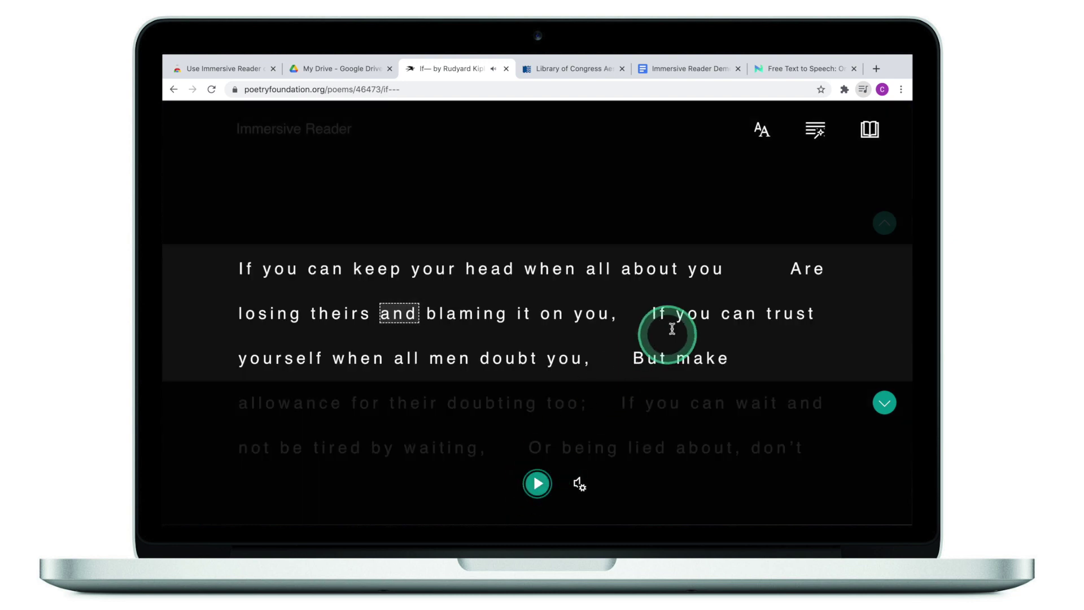
{"action": "left_click", "coordinate": [783, 318]}
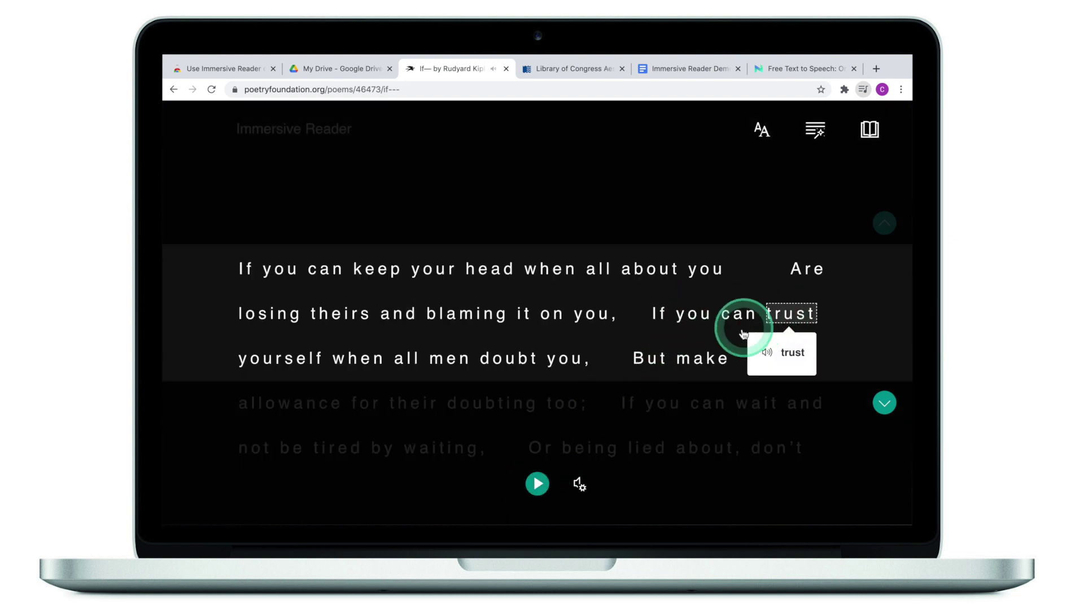
{"action": "left_click", "coordinate": [539, 488]}
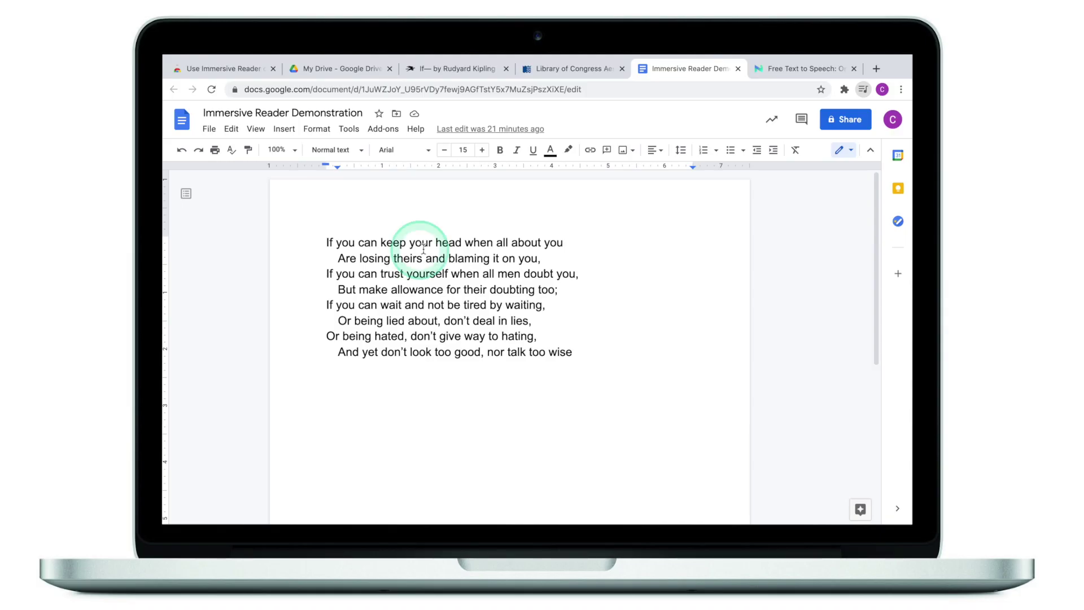
Right-click the word 'blaming' in the document, then dismiss the menu without choosing anything
{"action": "right_click", "coordinate": [460, 259]}
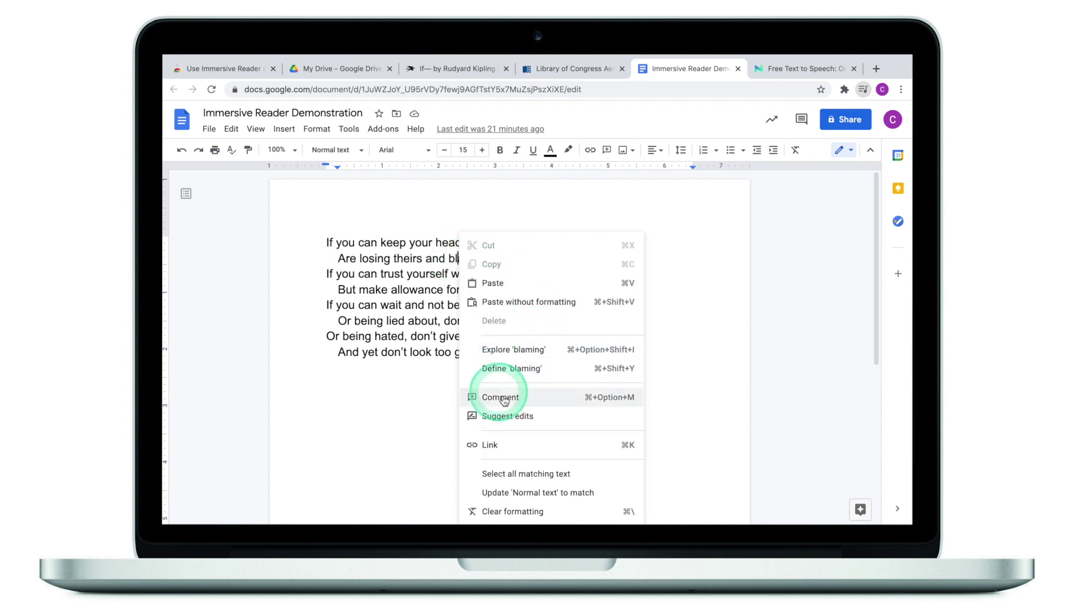
{"action": "left_click", "coordinate": [436, 335]}
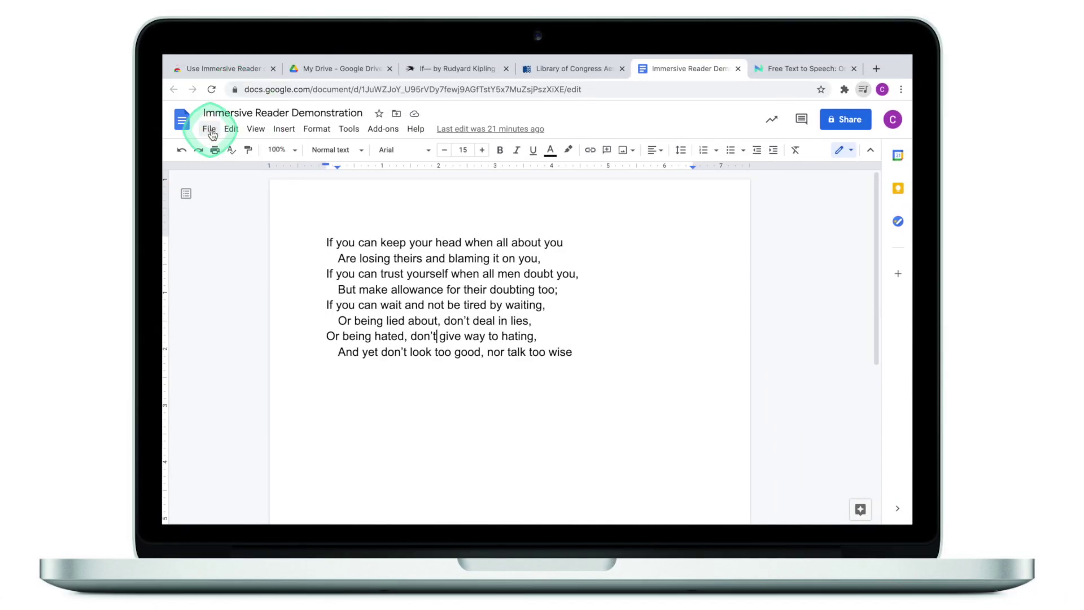
Publish the Immersive Reader Demonstration document to the web as a link
{"action": "left_click", "coordinate": [242, 131]}
{"action": "left_click", "coordinate": [257, 418]}
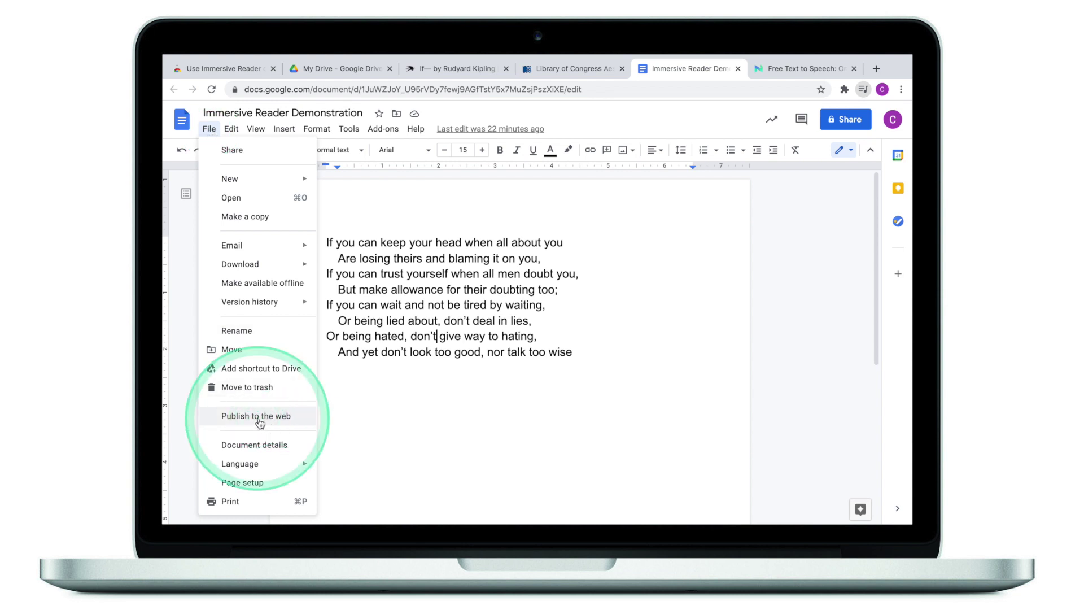
{"action": "left_click", "coordinate": [464, 345]}
{"action": "left_click", "coordinate": [432, 315]}
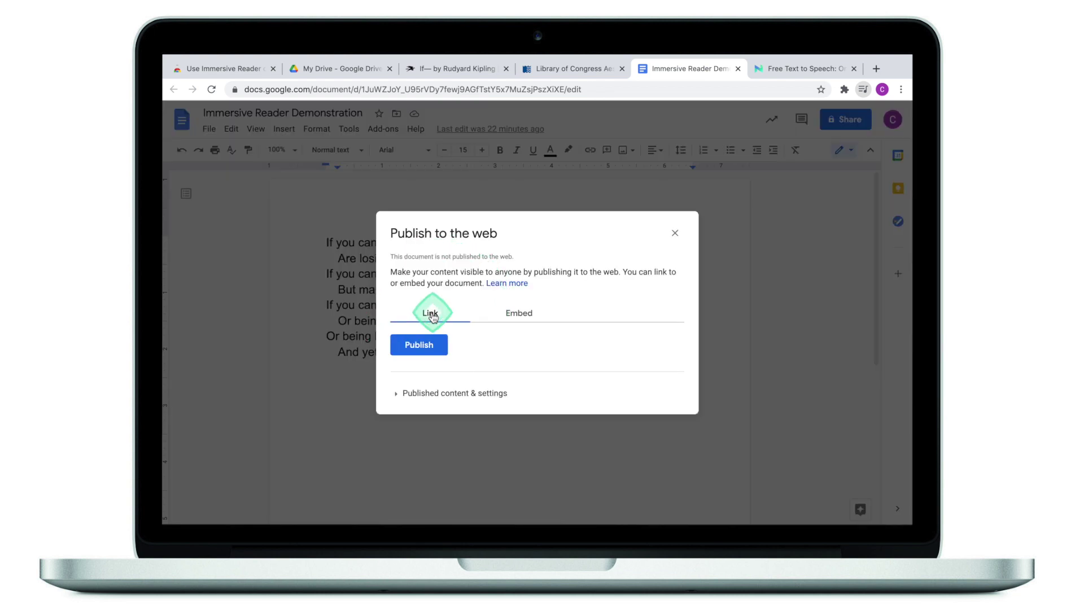
{"action": "left_click", "coordinate": [412, 393]}
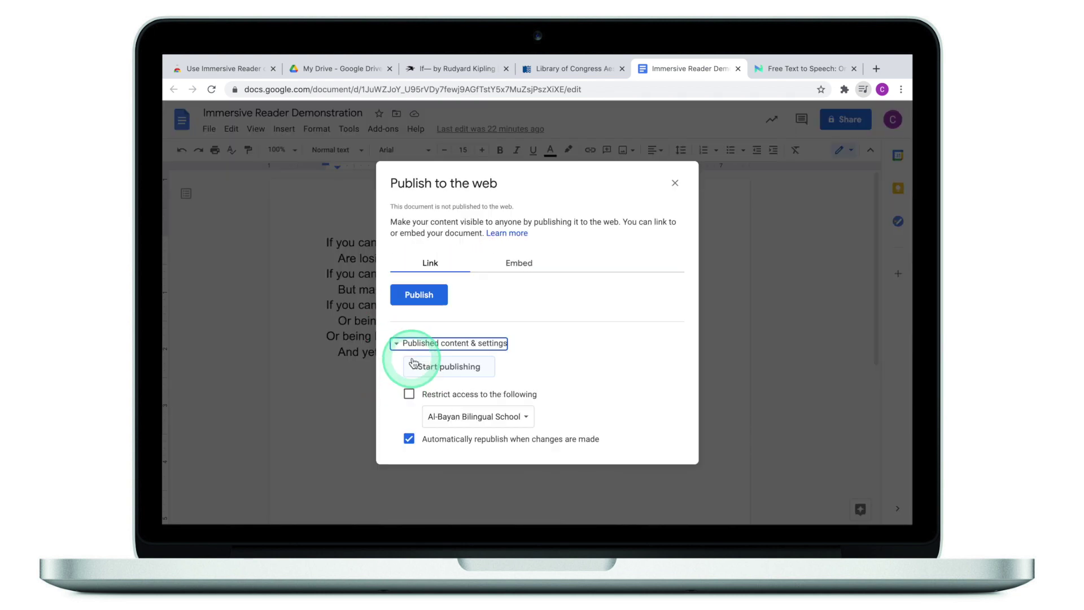
{"action": "left_click", "coordinate": [484, 348]}
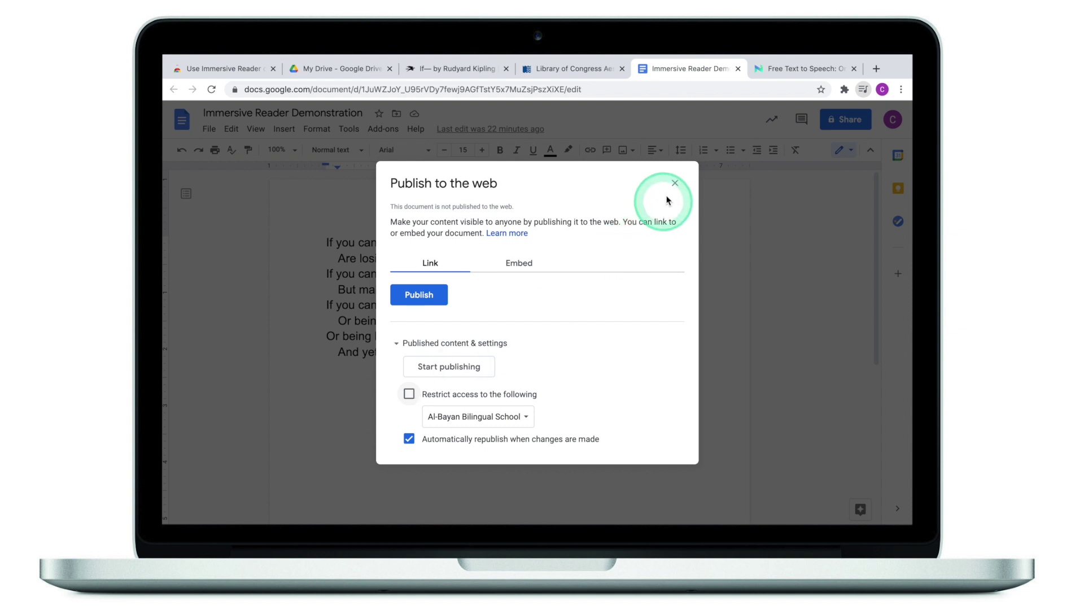
{"action": "left_click", "coordinate": [418, 304]}
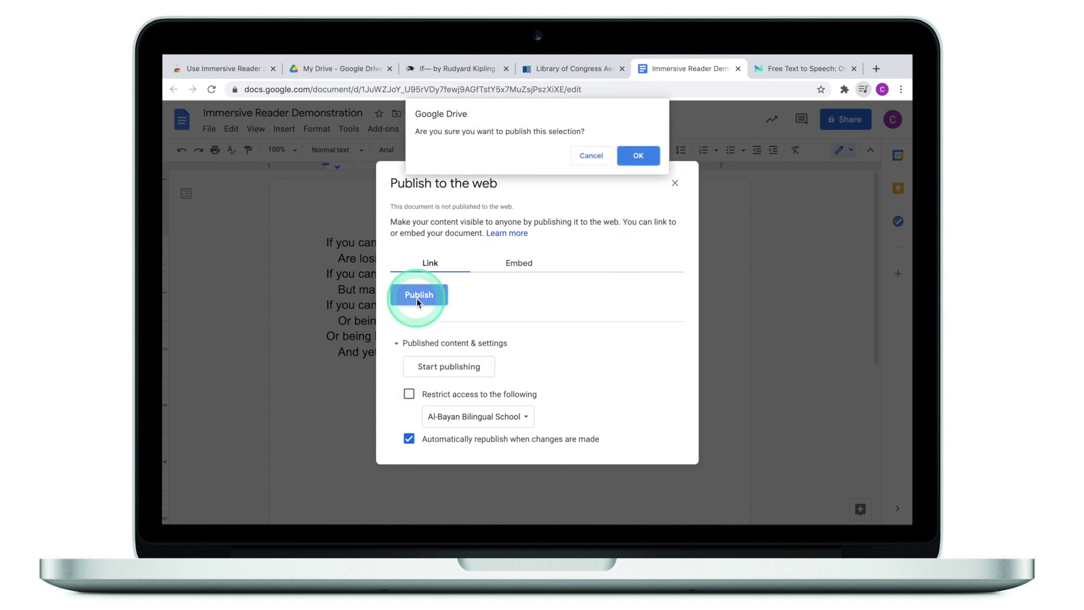
{"action": "left_click", "coordinate": [640, 157]}
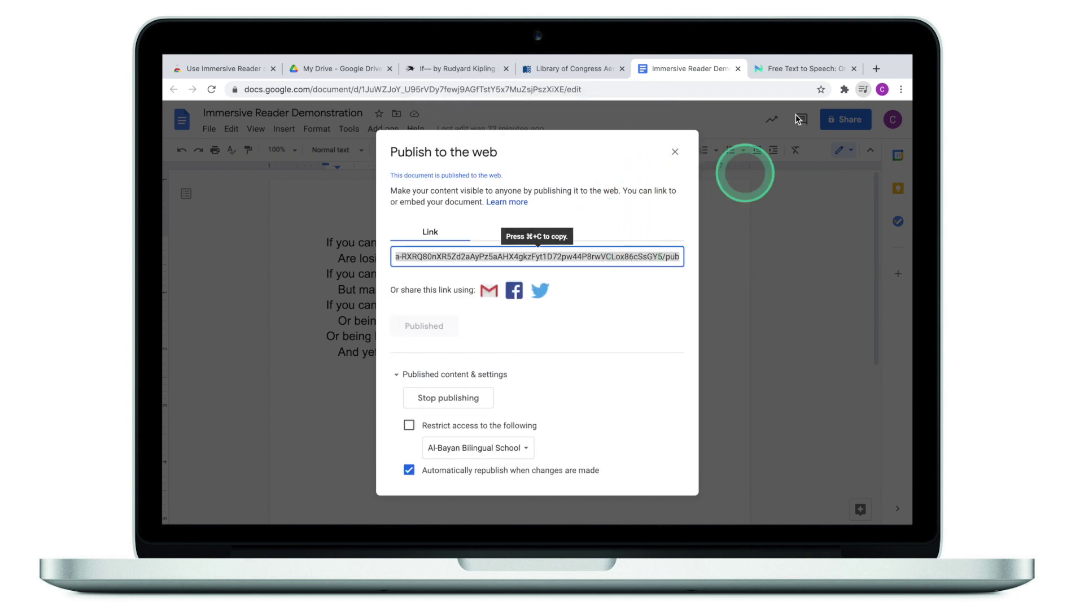
Paste the published link into a new tab and load the public page
{"action": "left_click", "coordinate": [876, 69]}
{"action": "left_click", "coordinate": [601, 89]}
{"action": "type", "text": "https://docs.google.com/document/d/e/2PACX-1vSoQ5NeU-fP7CkV7DrXxgwa-RXRQ80nXR5Zd2aAyPz5aAHX4gkzFyt1D72pw44P8rwVCLox86cSsGY5/pub"}
{"action": "key", "text": "Return"}
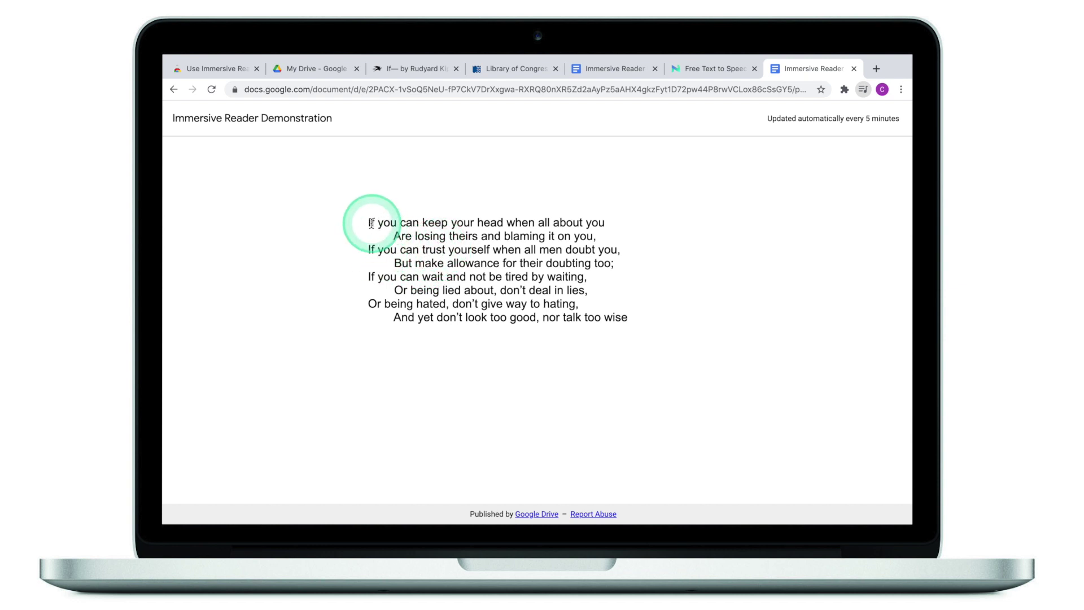
Select the published poem's eight lines and open them with Help me read this
{"action": "left_click_drag", "start_coordinate": [368, 223], "coordinate": [649, 310]}
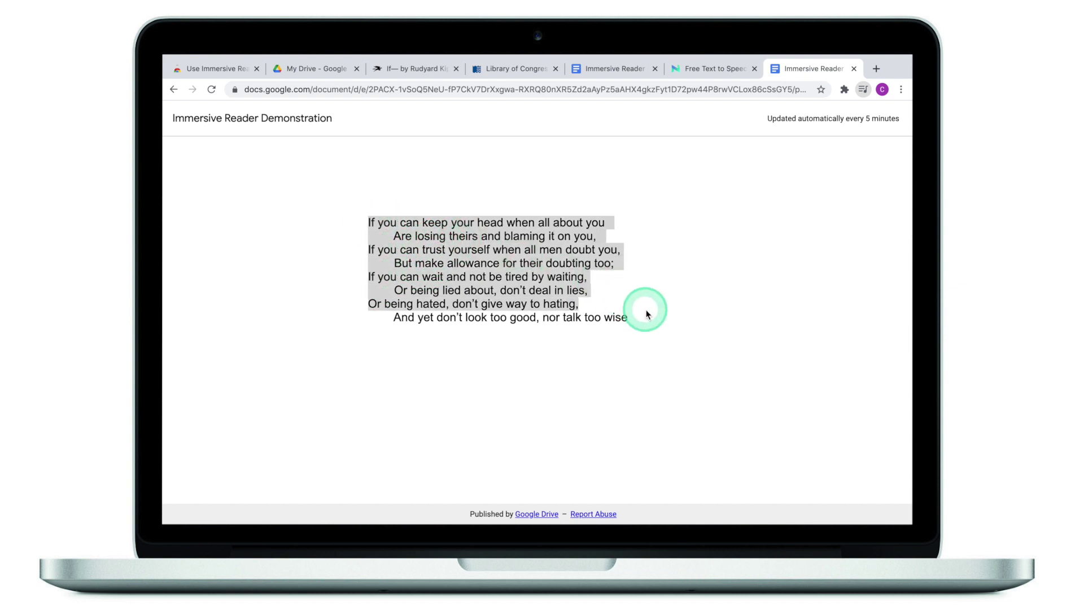
{"action": "right_click", "coordinate": [493, 268]}
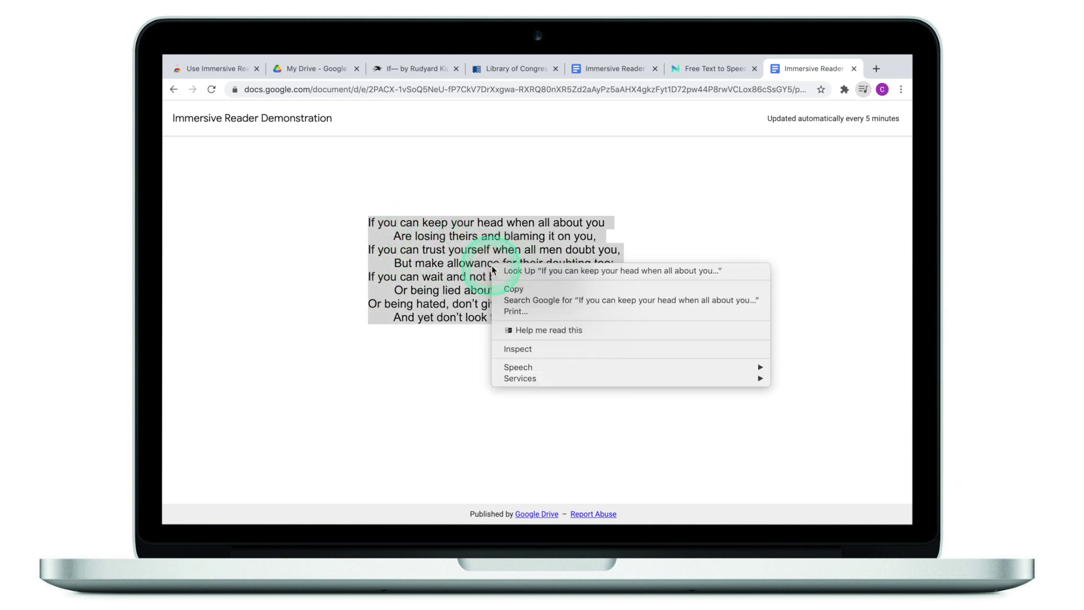
{"action": "left_click", "coordinate": [553, 331]}
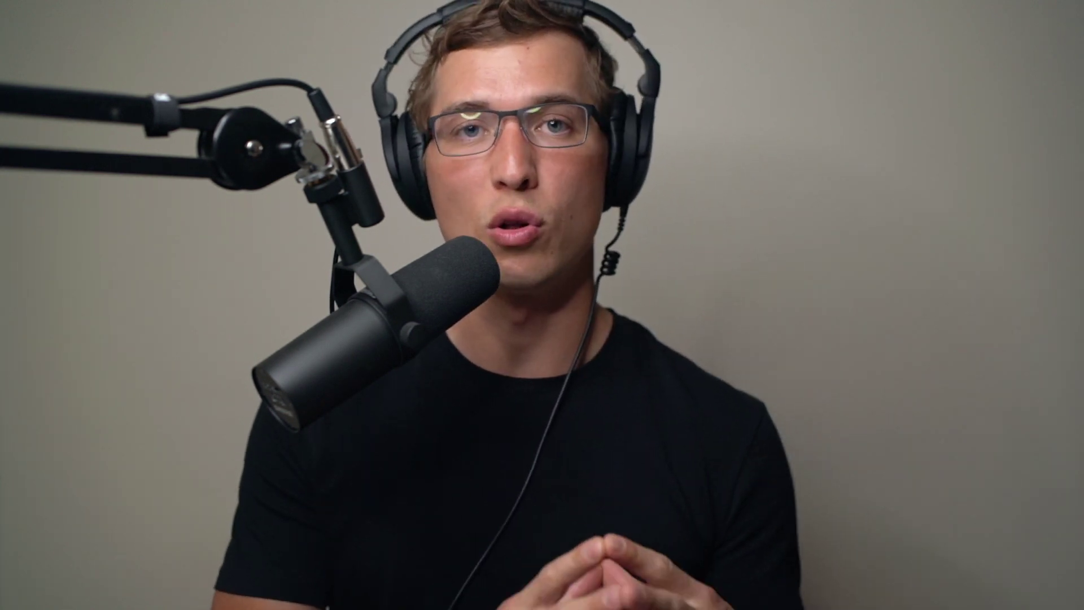
Open NaturalReader's Software page and scroll to the Mac plans: Free at $0 and Personal at $99.50
{"action": "left_click", "coordinate": [510, 145]}
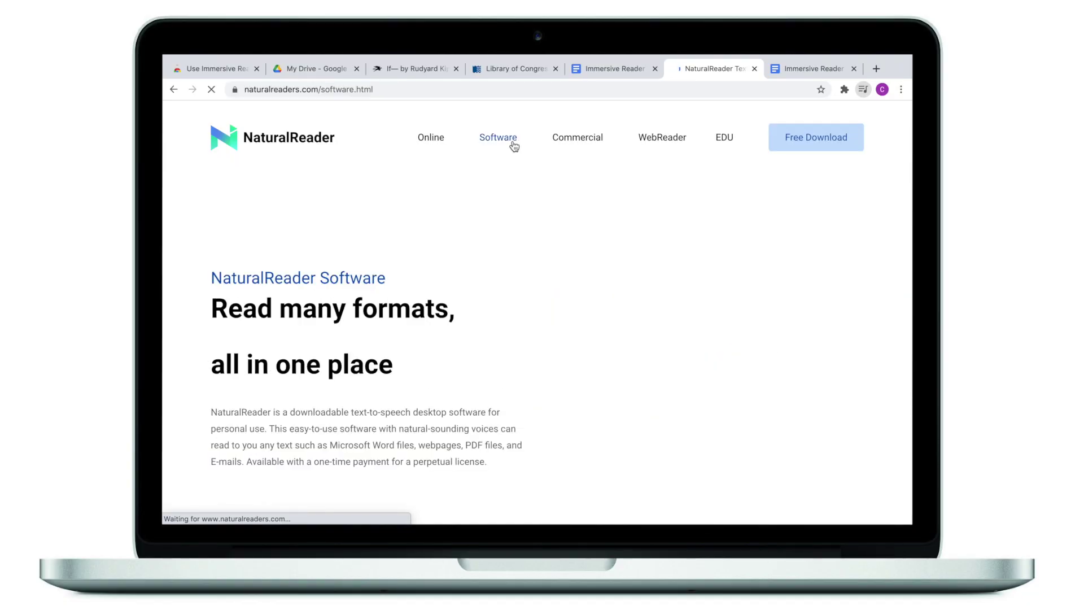
{"action": "left_click", "coordinate": [460, 206]}
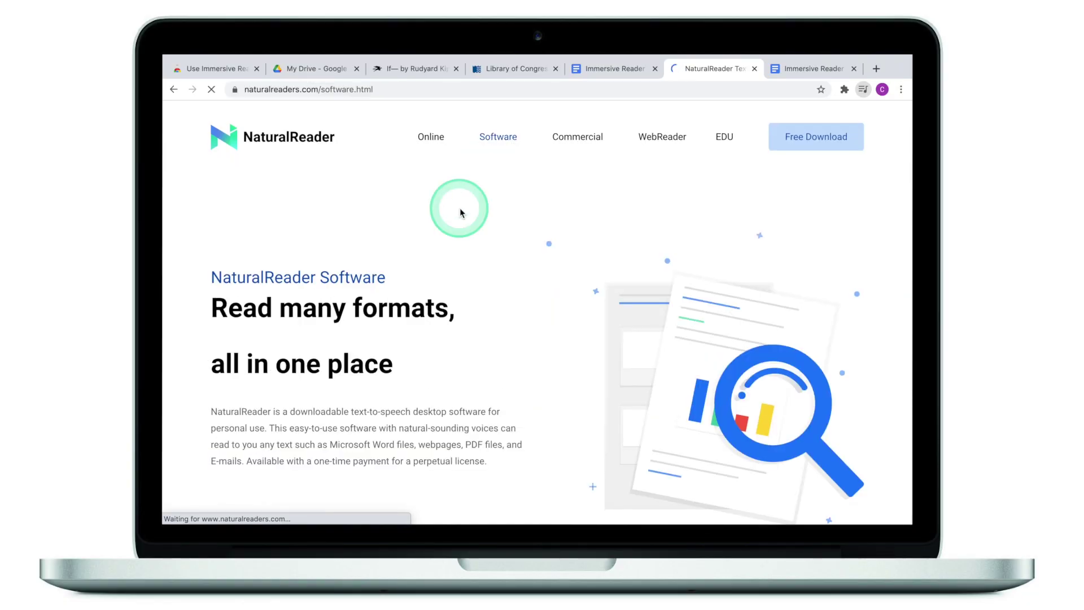
{"action": "scroll", "coordinate": [460, 211], "scroll_direction": "down", "scroll_amount": 5}
{"action": "scroll", "coordinate": [480, 232], "scroll_direction": "down", "scroll_amount": 2}
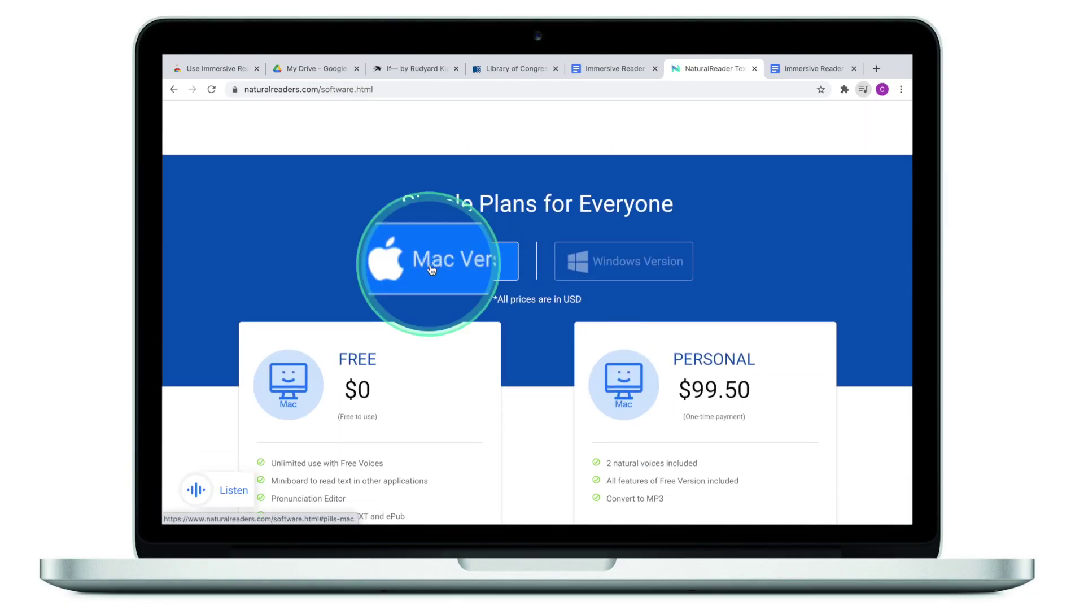